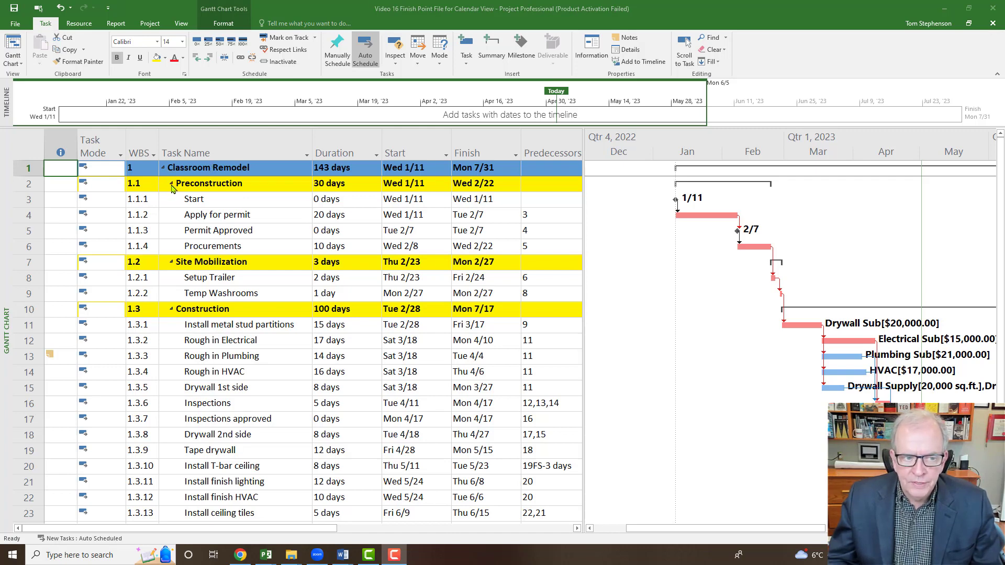
- Collapse the Preconstruction, Site Mobilization, Construction and Closeout phases
left_click(171, 184)
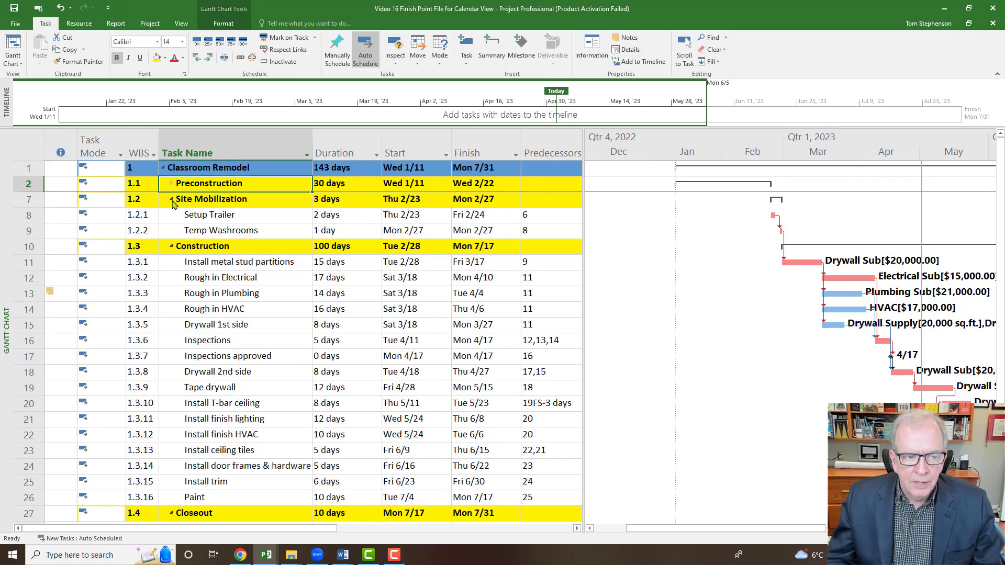
left_click(171, 199)
left_click(173, 215)
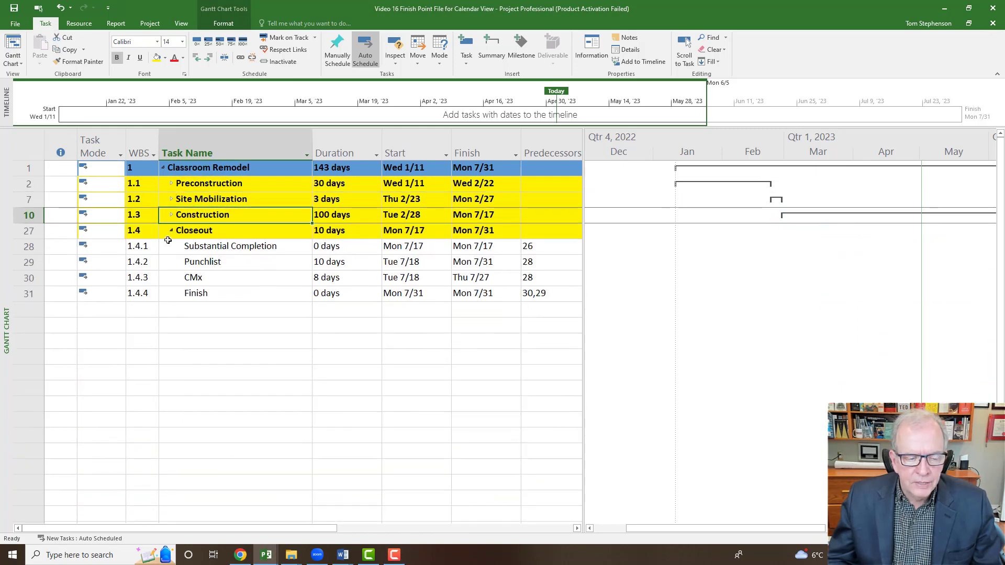
left_click(172, 231)
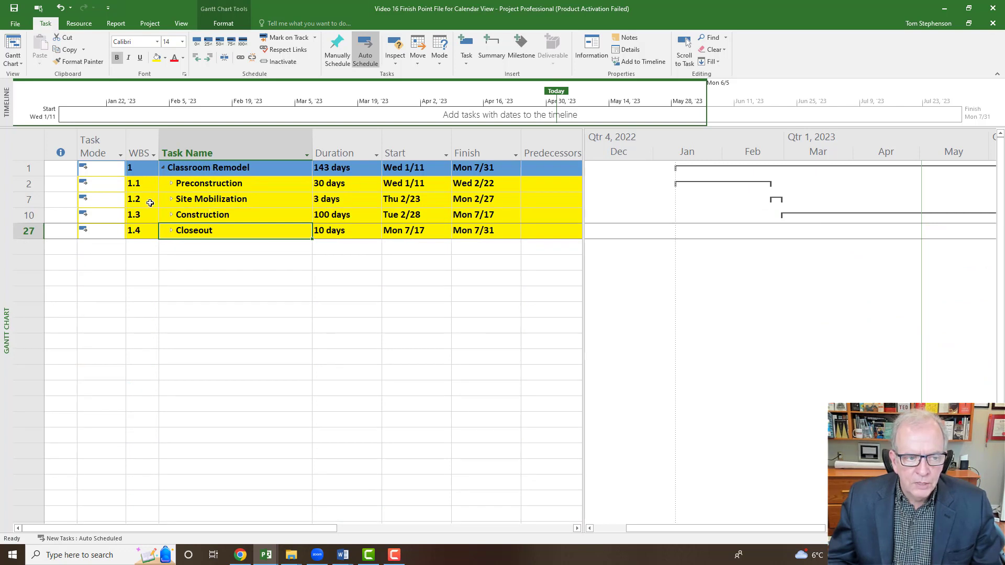
- Expand all four phases again so their subtasks show
left_click(172, 183)
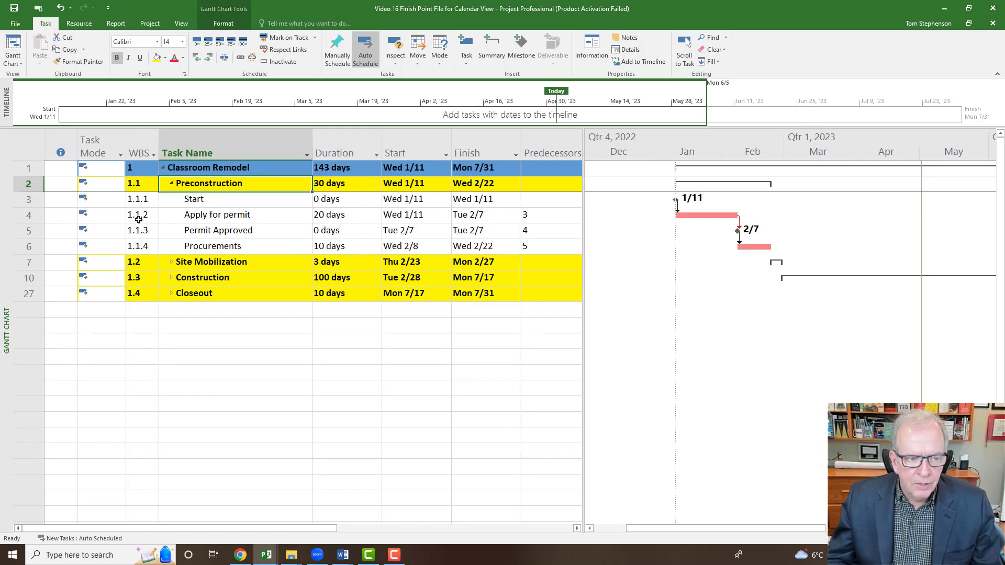
left_click(172, 262)
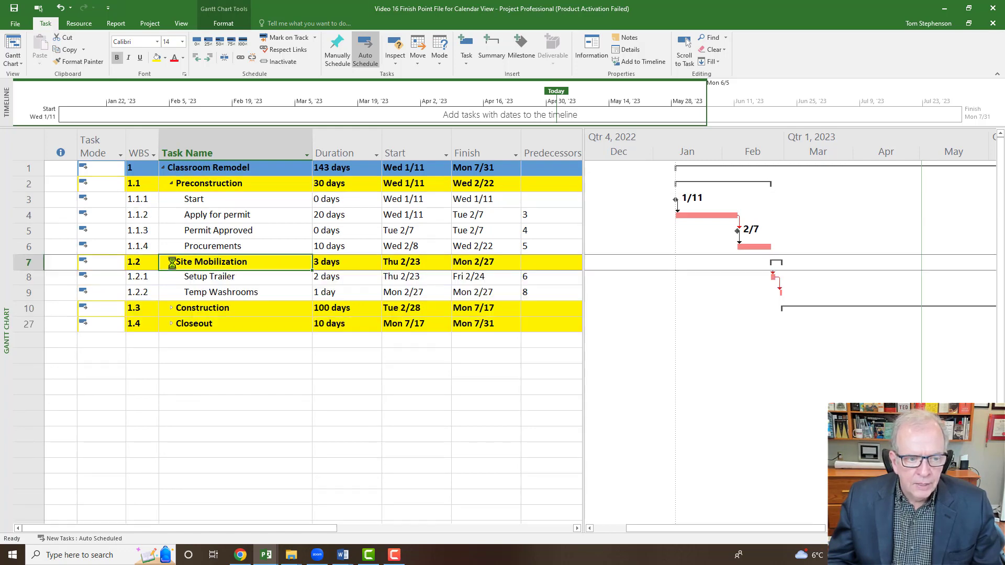
left_click(172, 309)
scroll(179, 366, "down", 5)
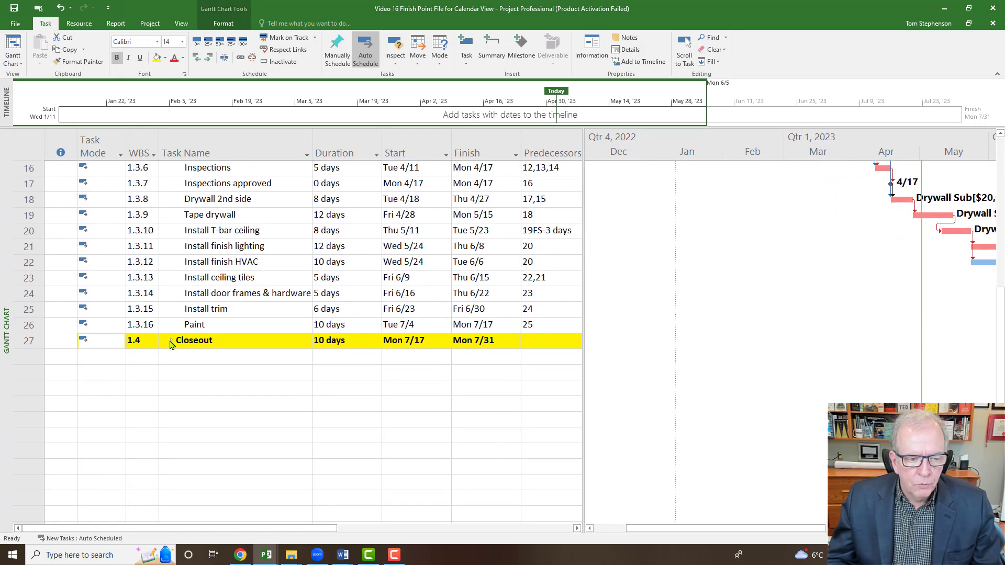
left_click(171, 341)
scroll(224, 370, "up", 5)
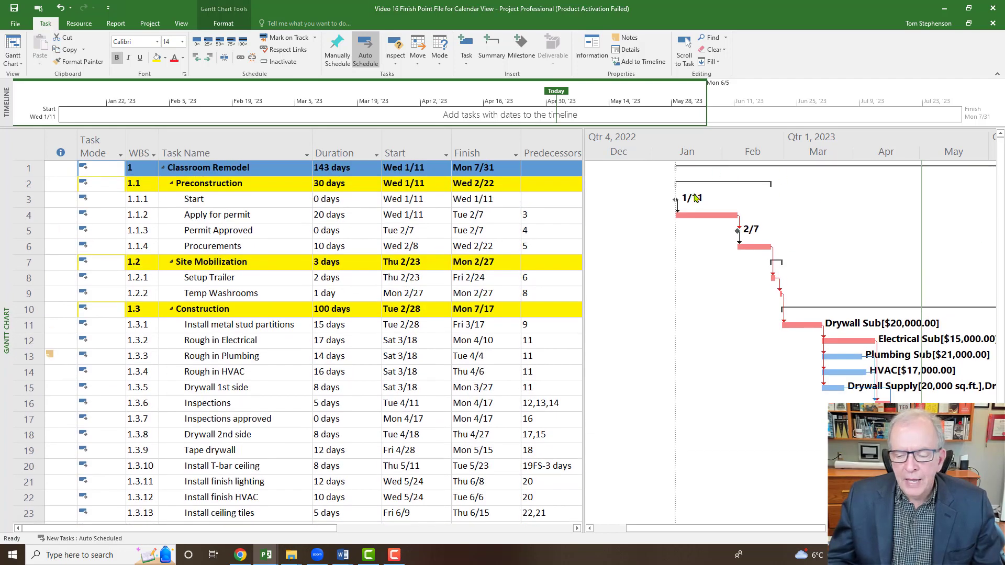
left_click_drag(637, 530, 671, 531)
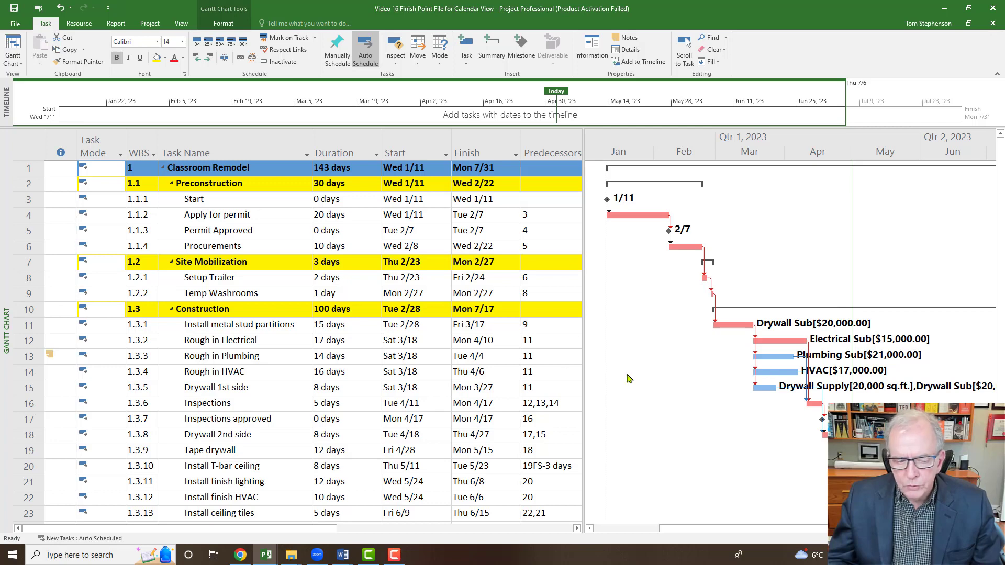
- Show the Resource Sheet with the Cost table and select the Baseline Cost column
right_click(4, 331)
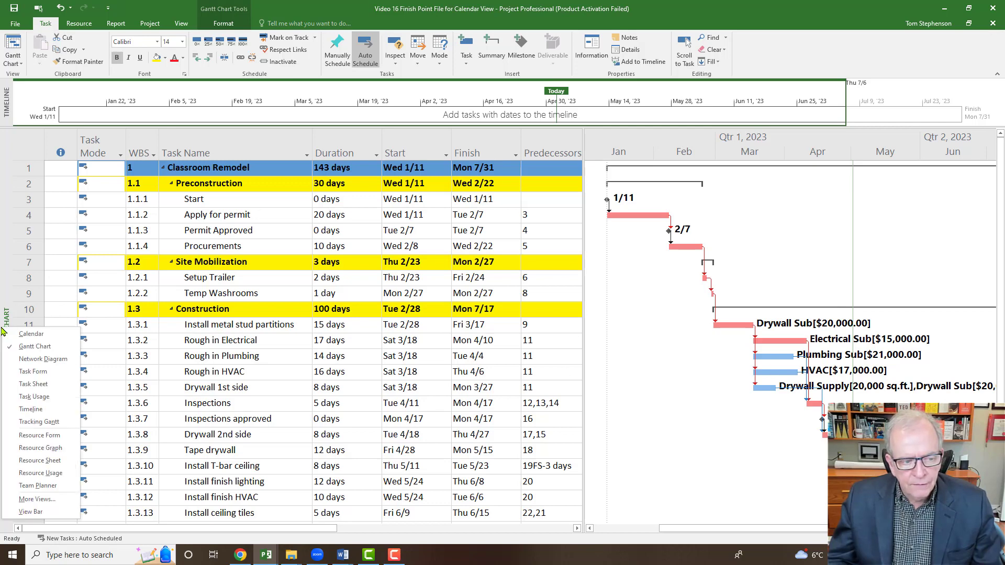
left_click(28, 461)
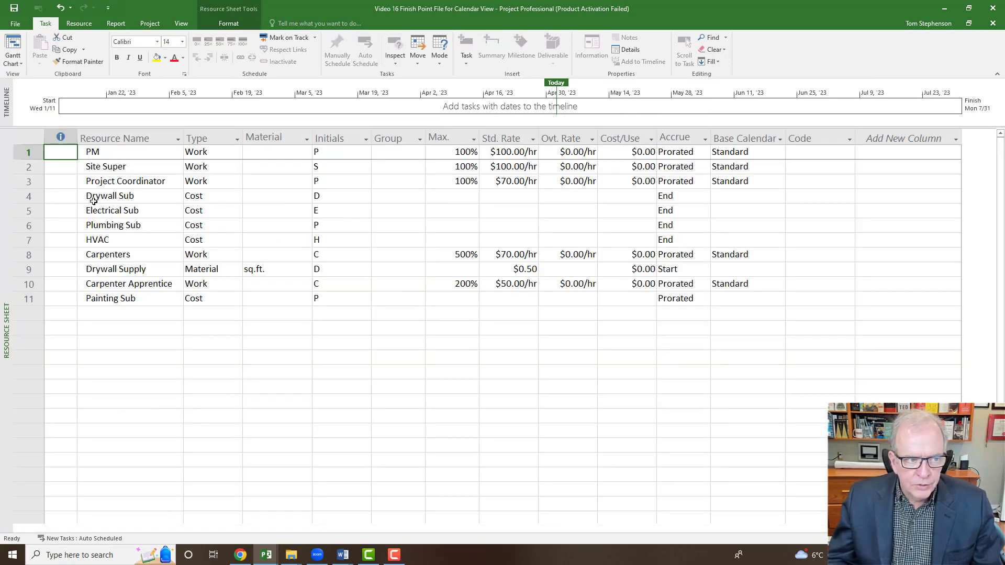
left_click(30, 137)
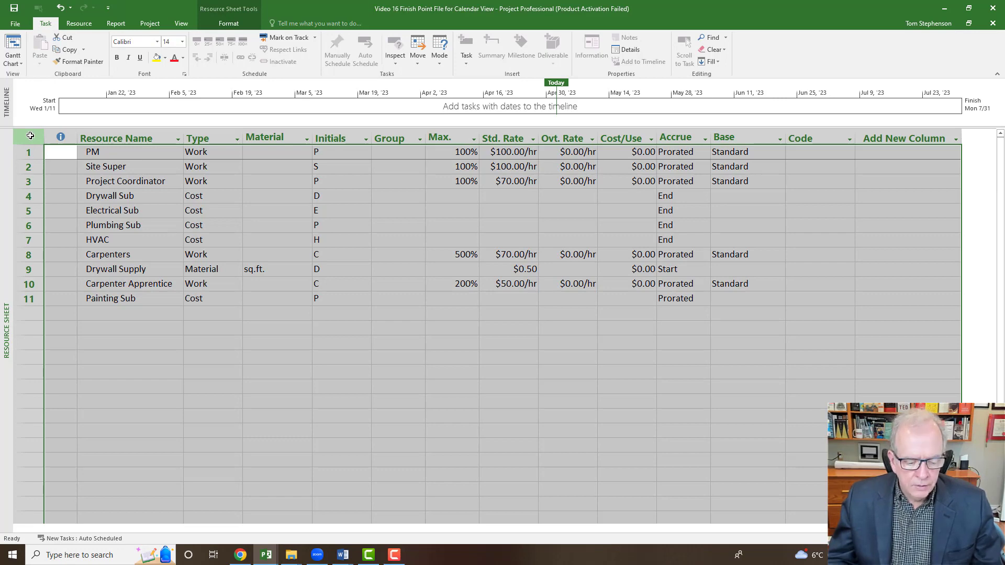
right_click(30, 136)
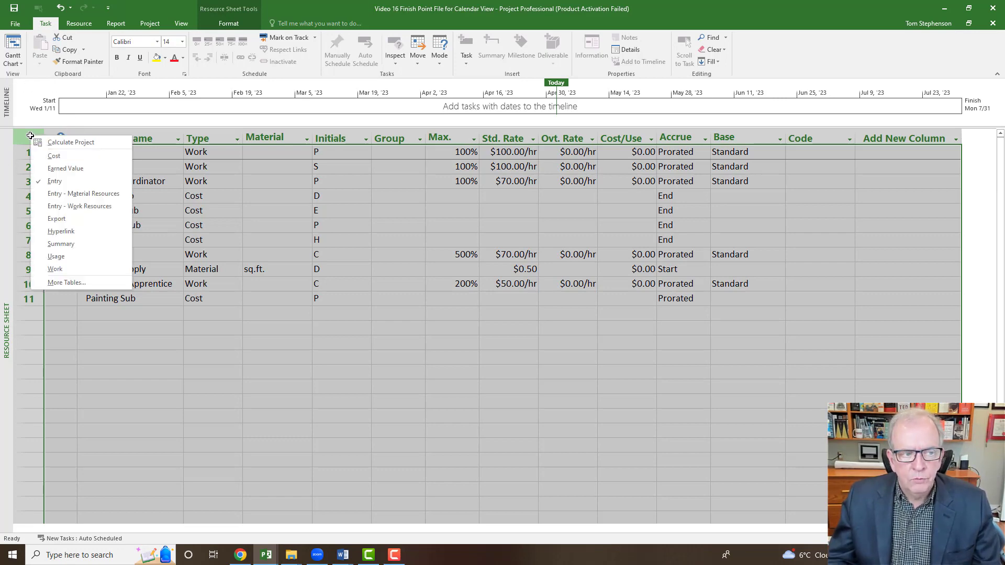
left_click(54, 156)
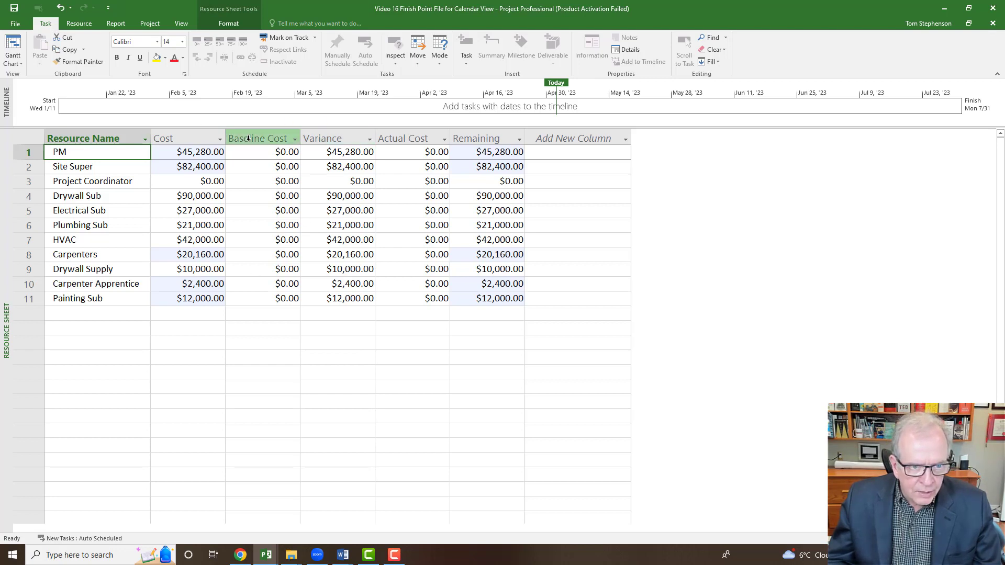
left_click(268, 136)
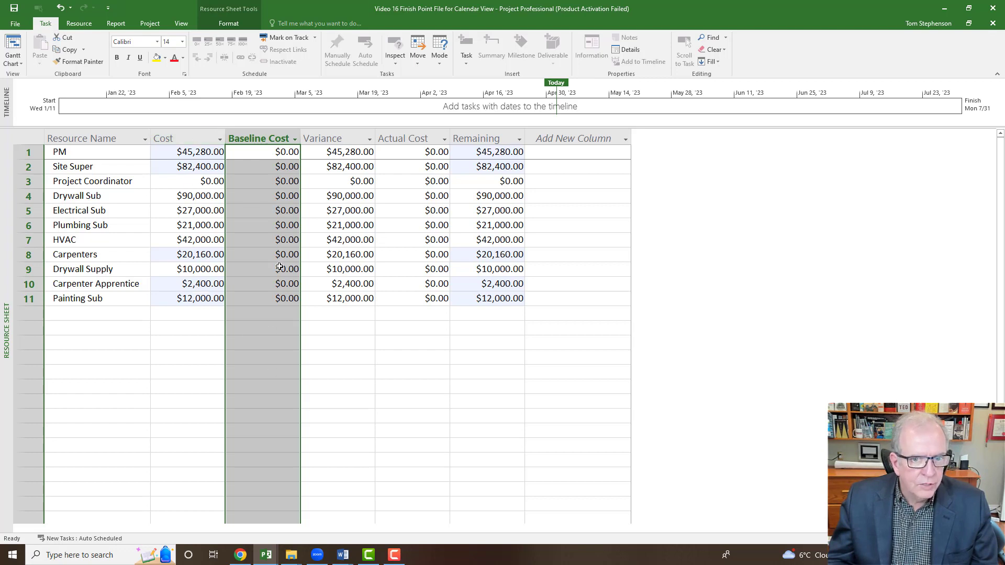
- Return to the Gantt Chart and widen the task table to reveal Resource Names
right_click(1, 253)
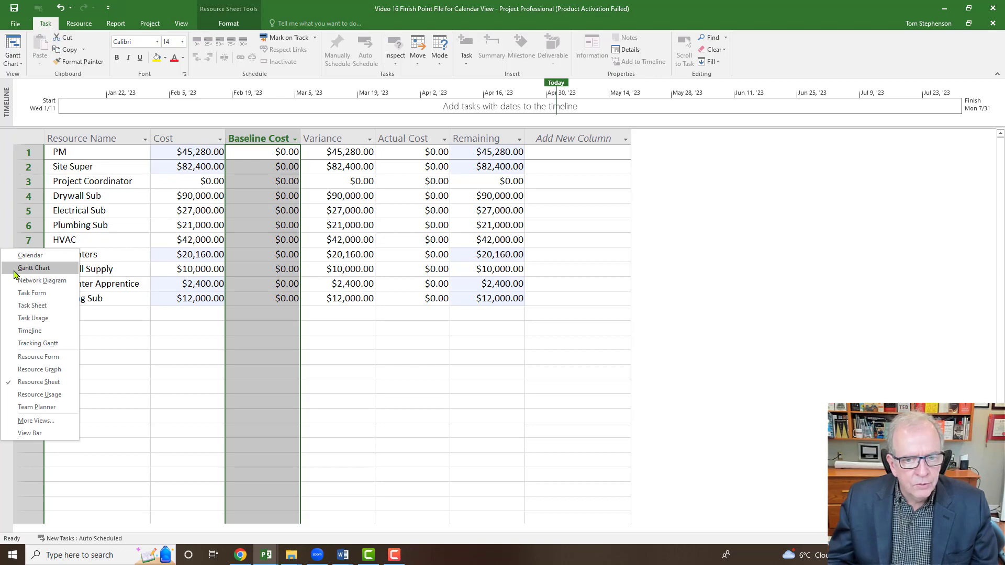
left_click(15, 272)
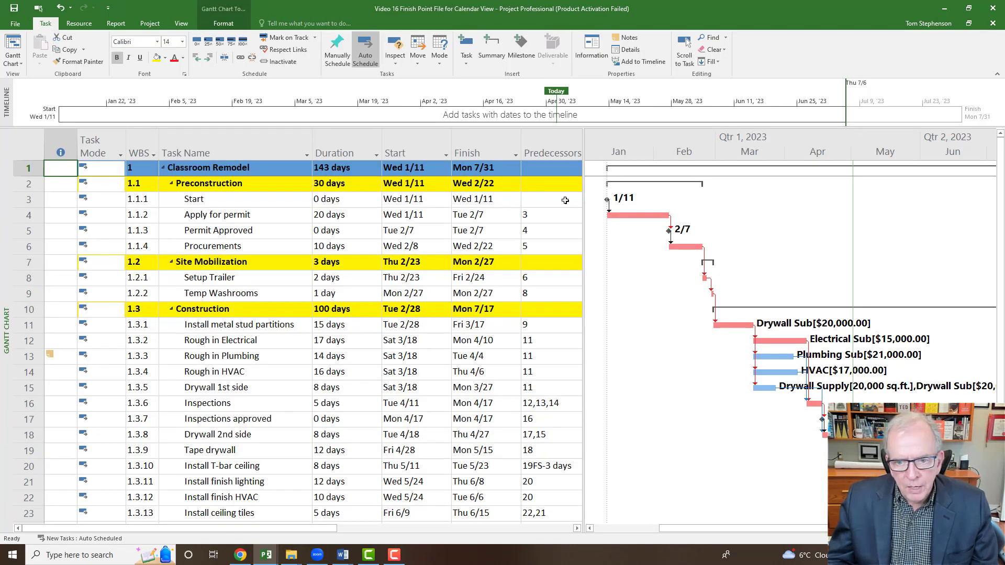
left_click_drag(584, 208, 705, 218)
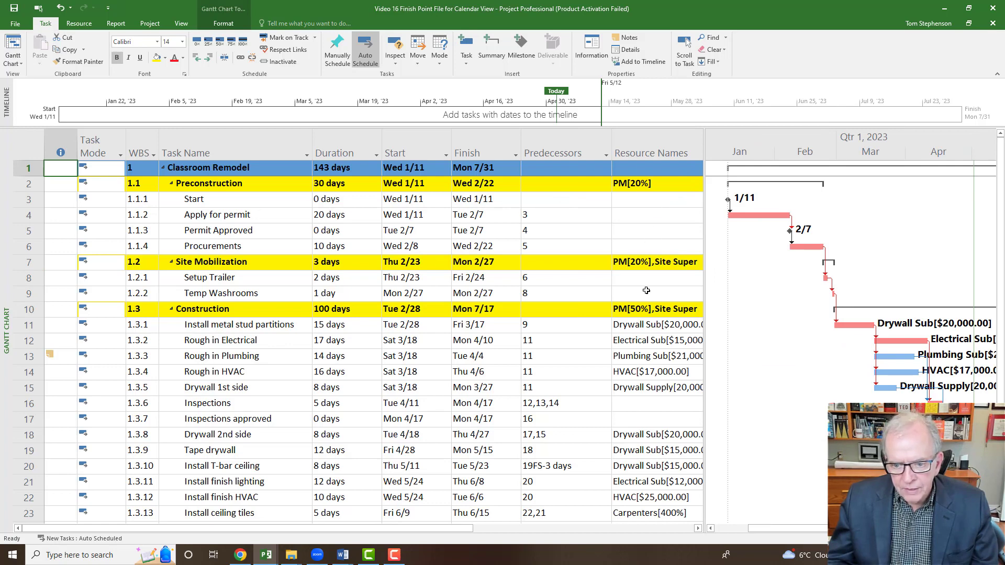
scroll(647, 290, "down", 4)
scroll(646, 291, "up", 1)
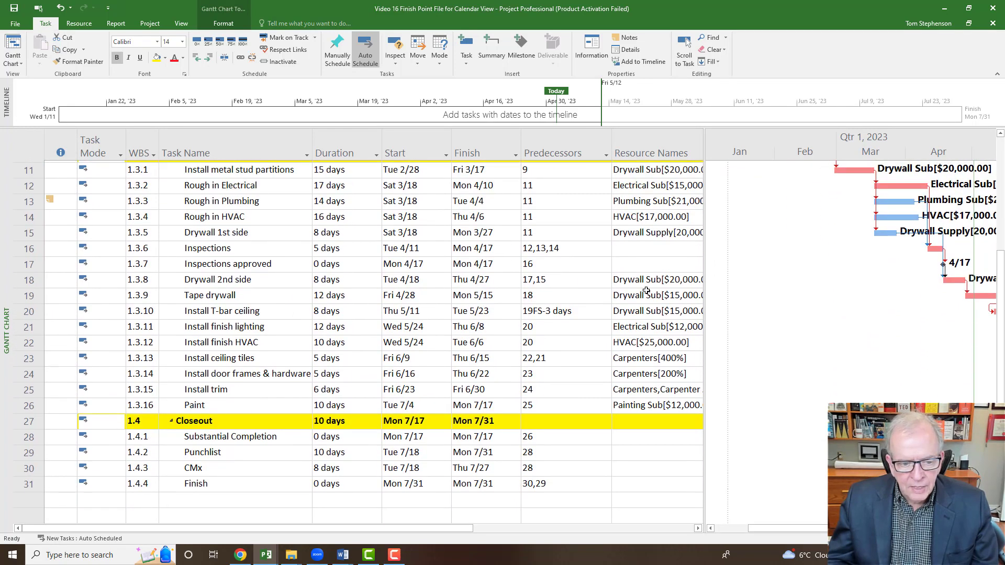
scroll(646, 291, "up", 1)
scroll(646, 290, "down", 2)
scroll(647, 291, "up", 1)
key("ctrl+Home")
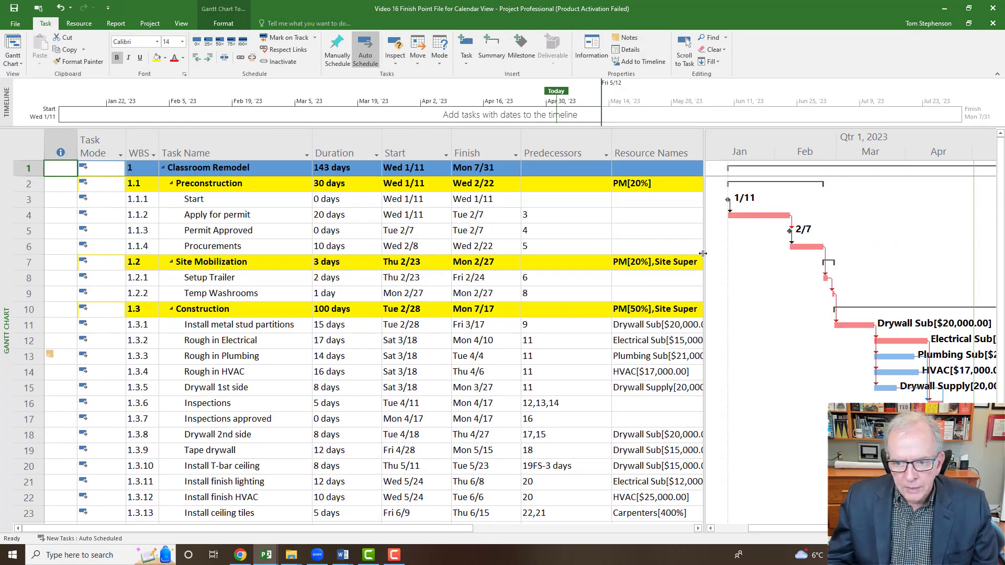
mouse_move(704, 253)
left_mouse_down()
mouse_move(604, 263)
mouse_move(700, 263)
left_mouse_up()
- Check Drywall Sub on metal stud partitions, Drywall 2nd side, Tape drywall and T-bar ceiling, then narrow the table
scroll(628, 233, "down", 2)
left_click(628, 234)
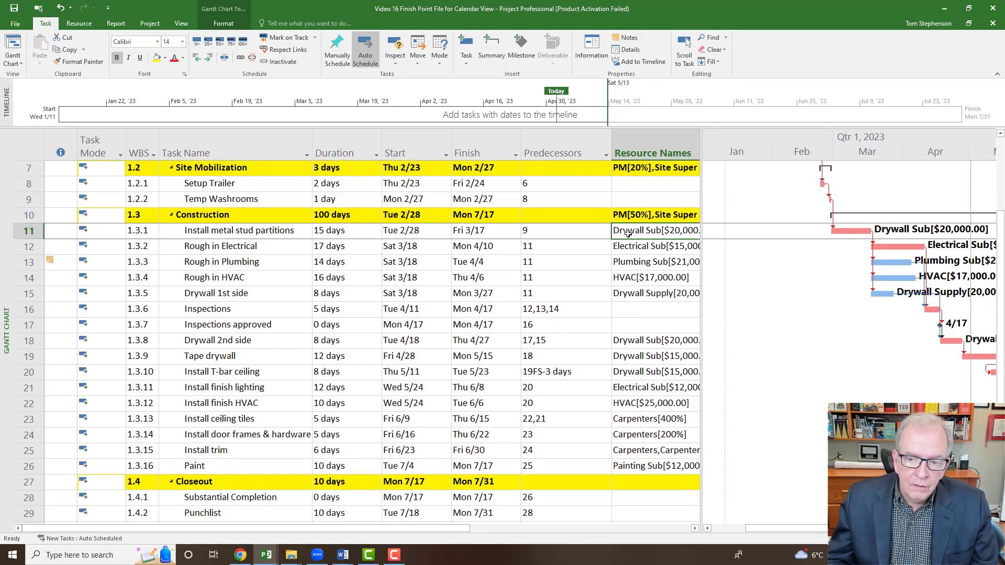
left_click(649, 342)
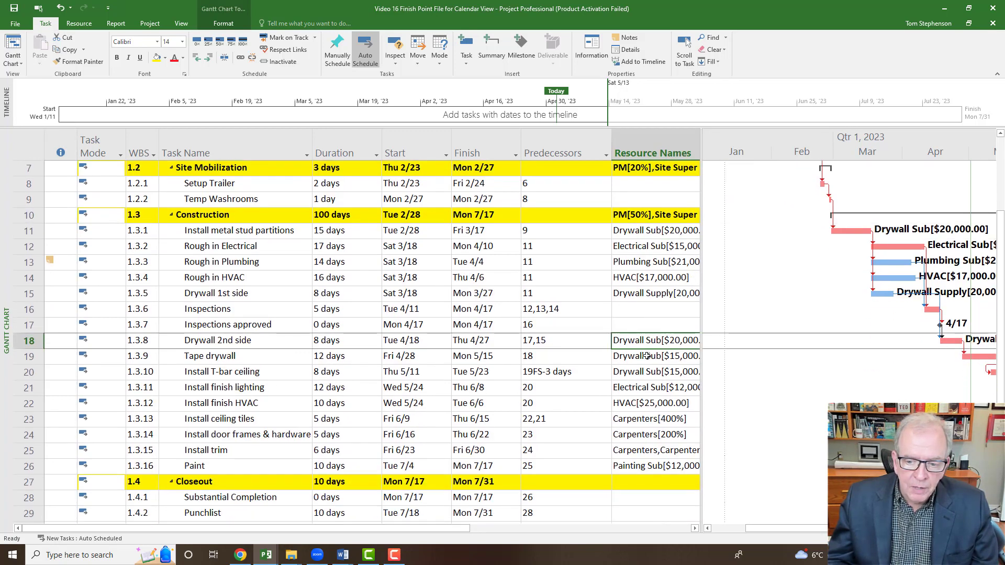
left_click(647, 356)
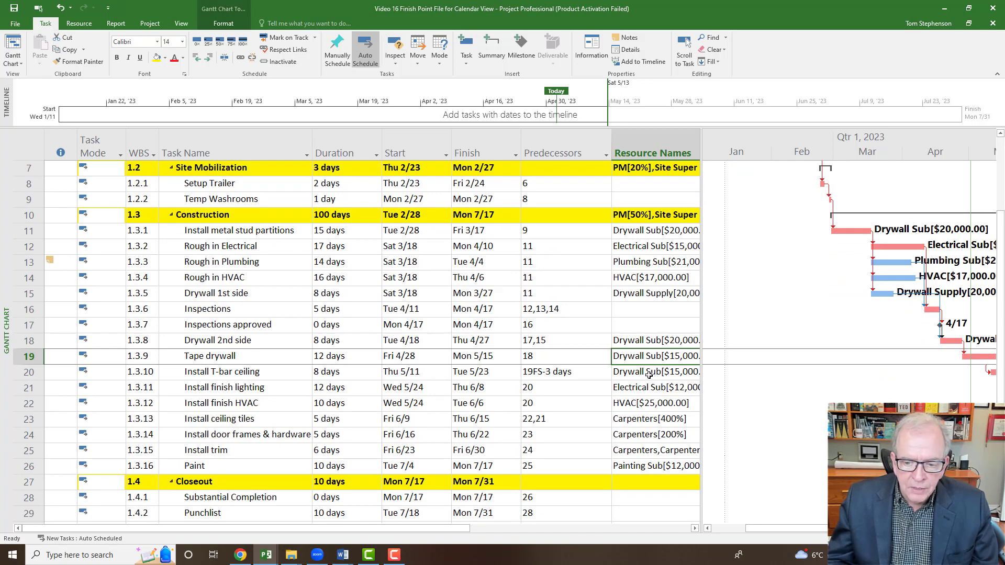
left_click(649, 373)
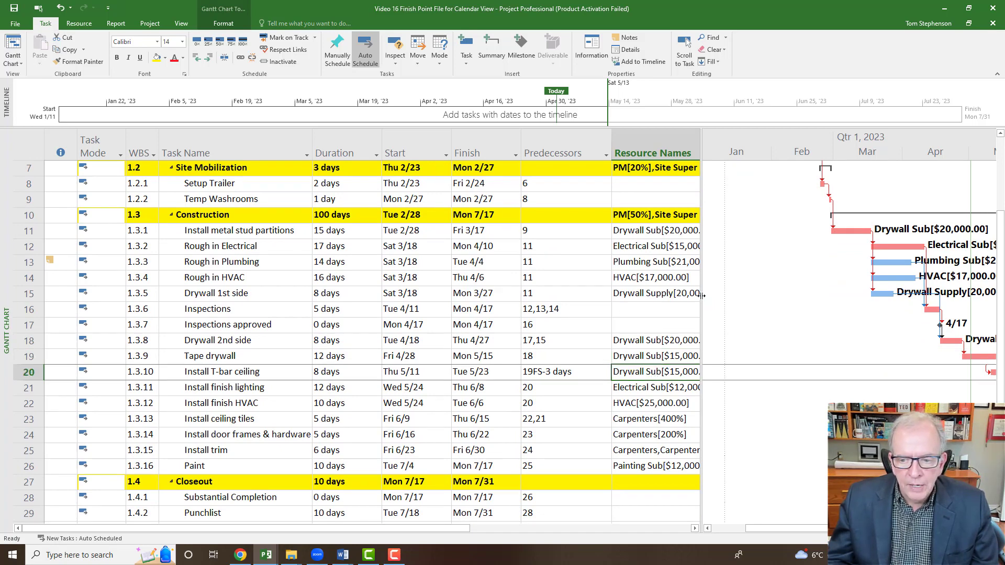
left_click_drag(701, 296, 601, 299)
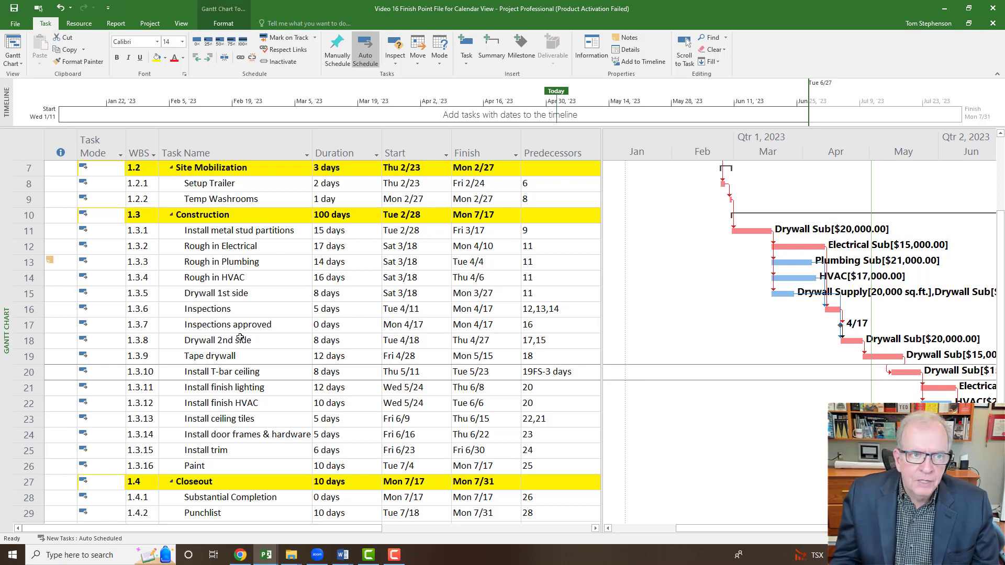
- Start a Date Range filter with Mon 5/8 as the start date
left_click(150, 24)
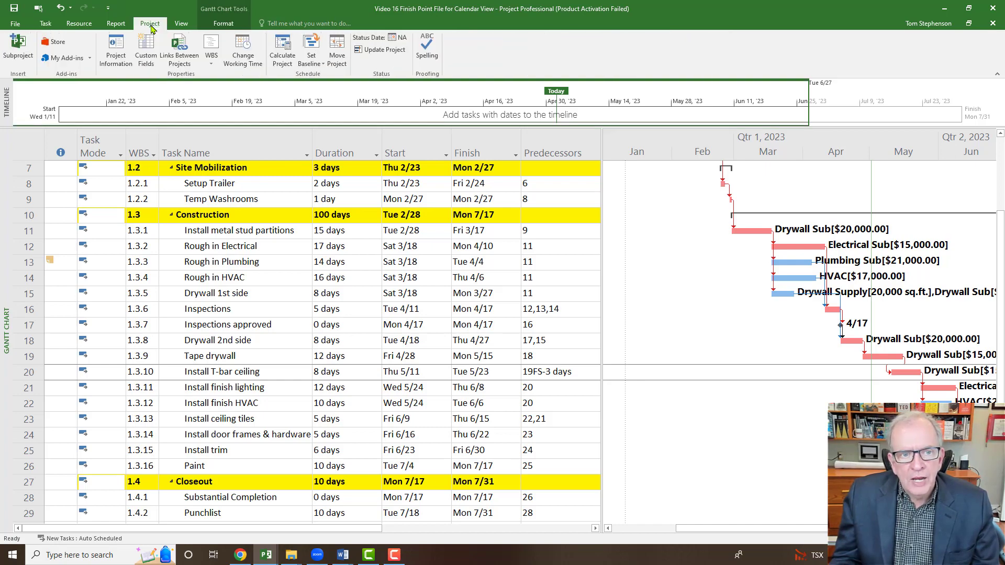
left_click(214, 25)
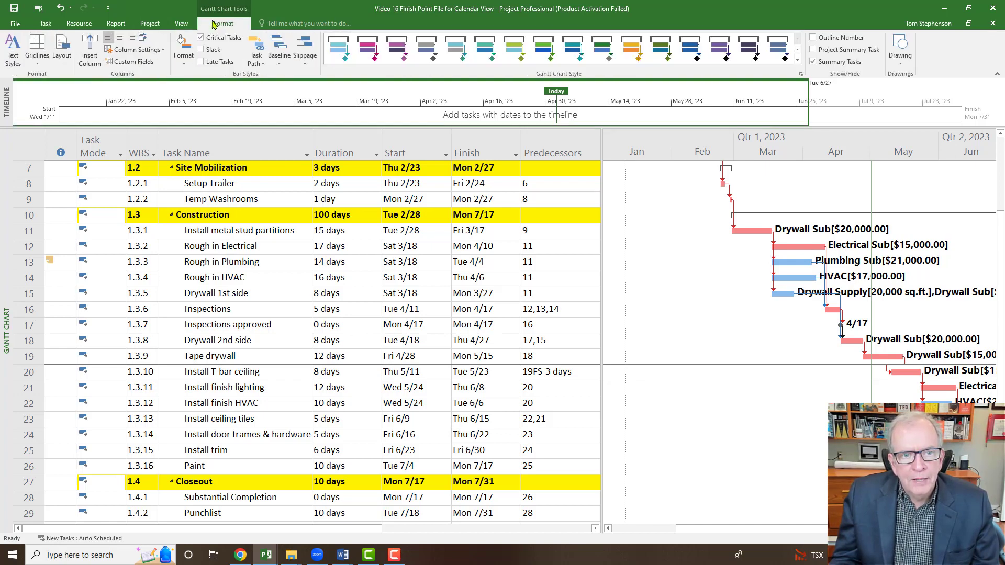
left_click(180, 24)
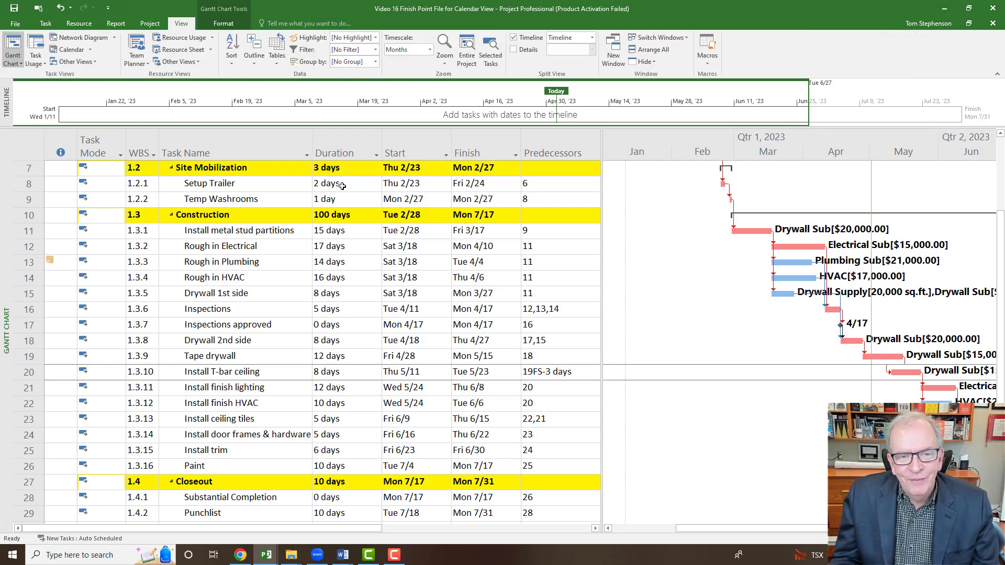
left_click(376, 50)
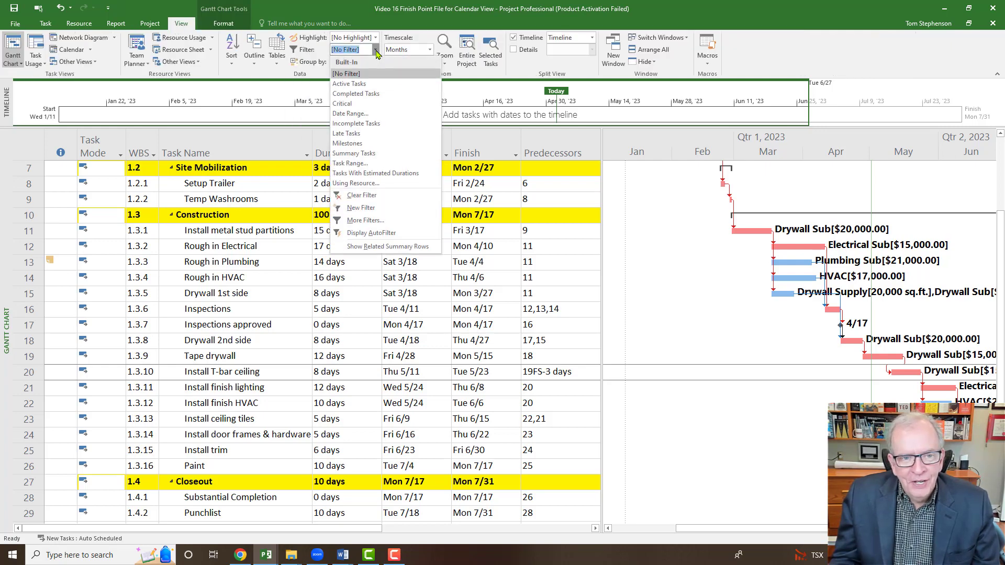
left_click(369, 114)
left_click(531, 279)
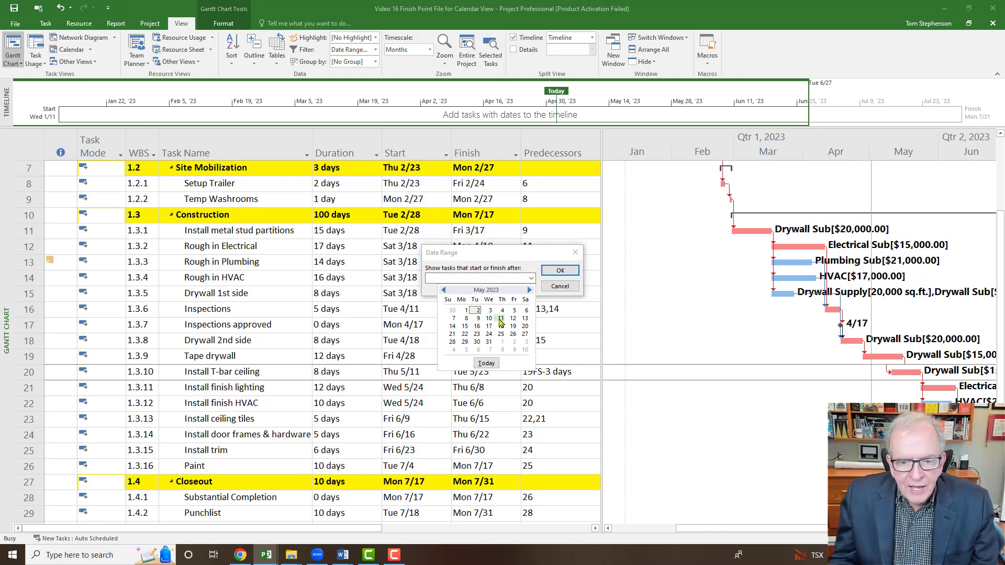
left_click(467, 319)
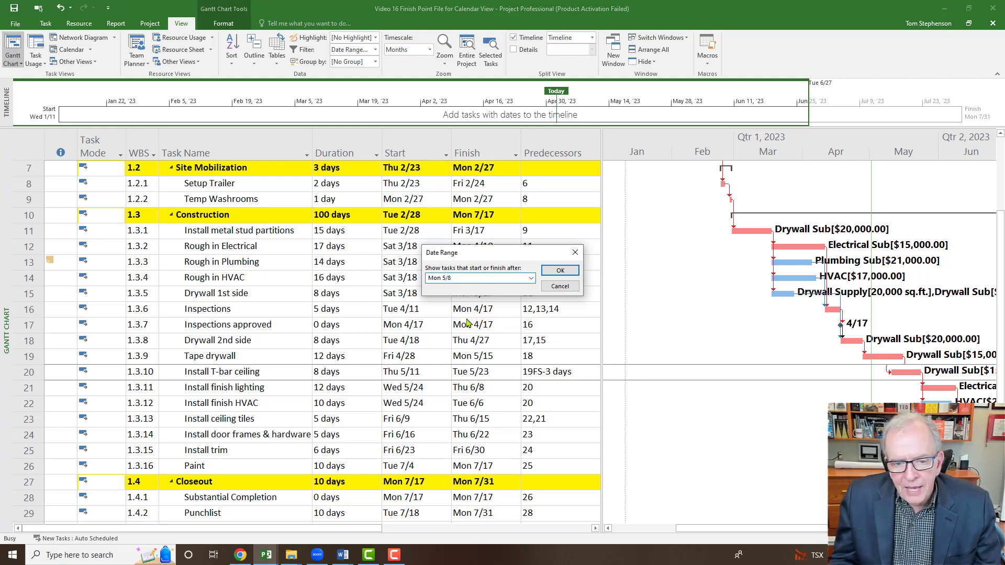
left_click(550, 272)
- Pick Fri 6/9 in June 2023 as the end date
left_click(531, 278)
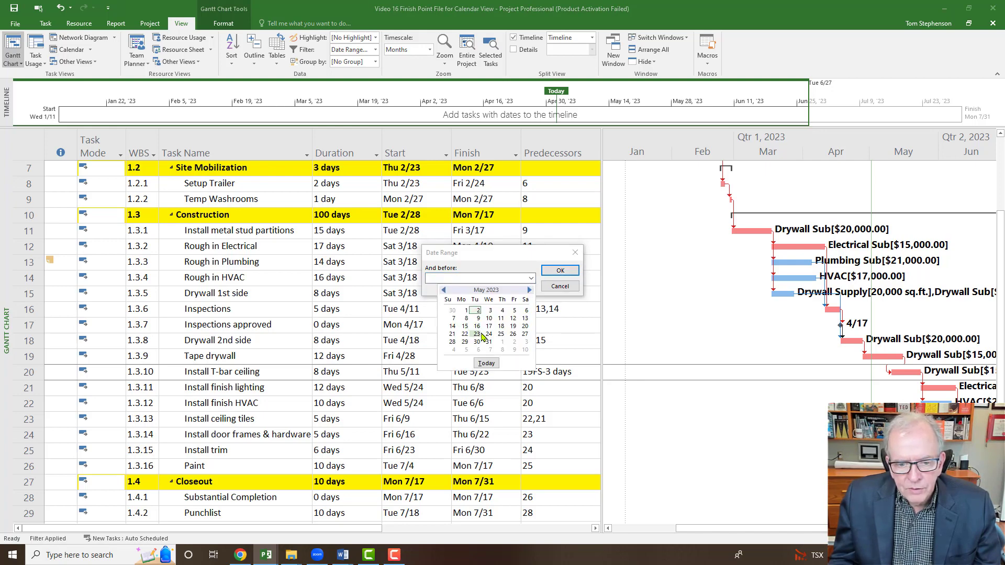
left_click(529, 291)
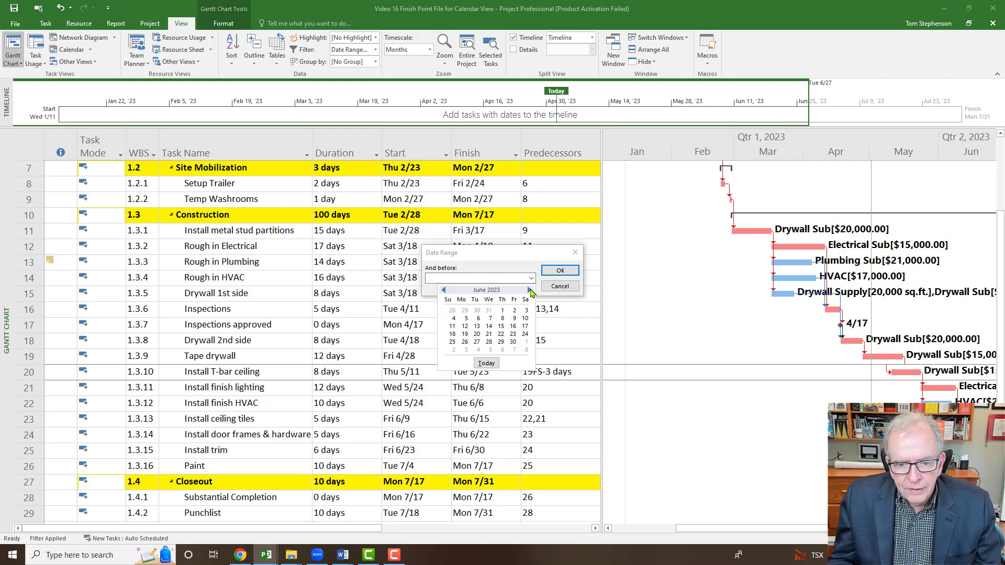
left_click(515, 319)
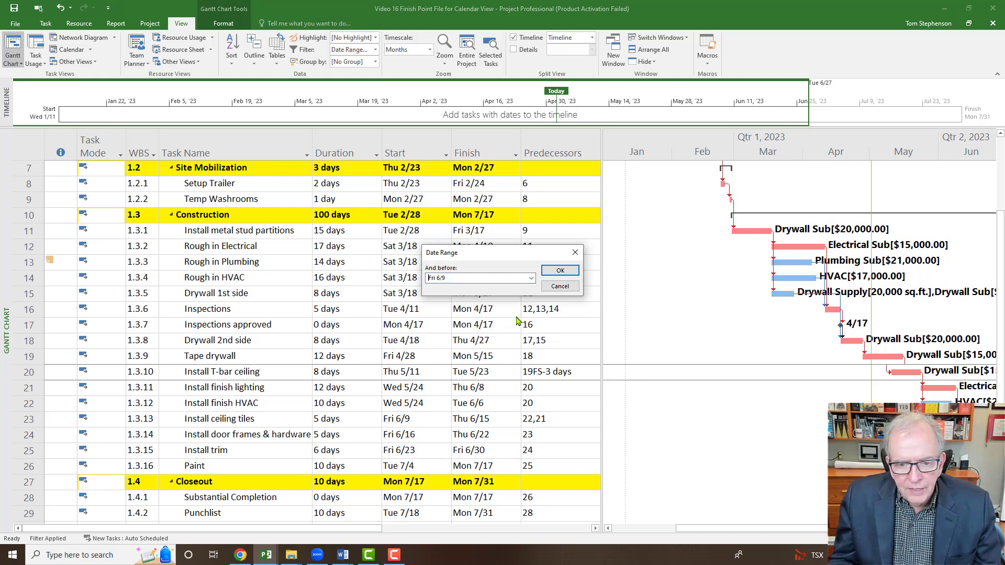
- Apply the 5/8–6/9 date filter, review the results, then switch back to [No Filter]
left_click(559, 275)
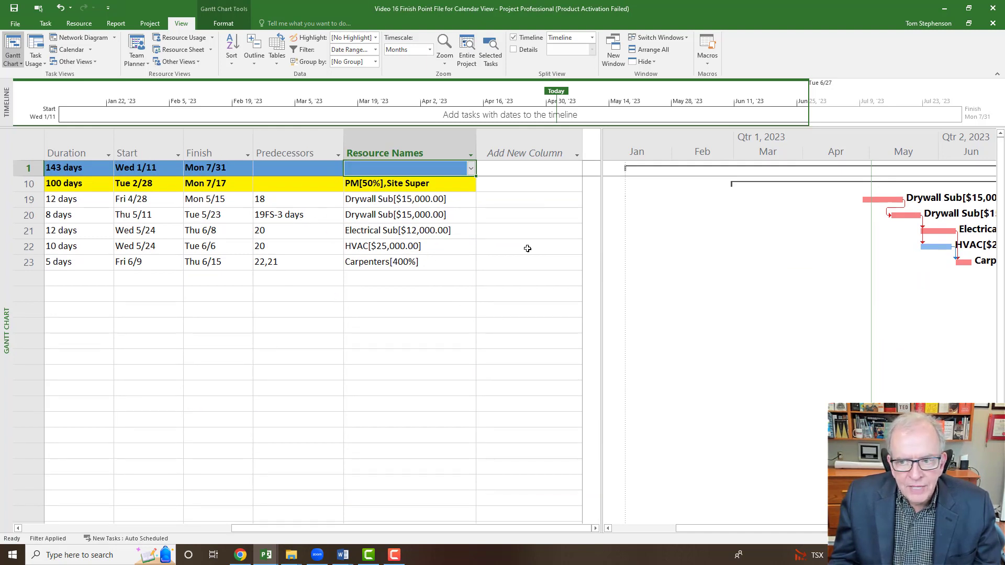
left_click_drag(699, 522, 762, 526)
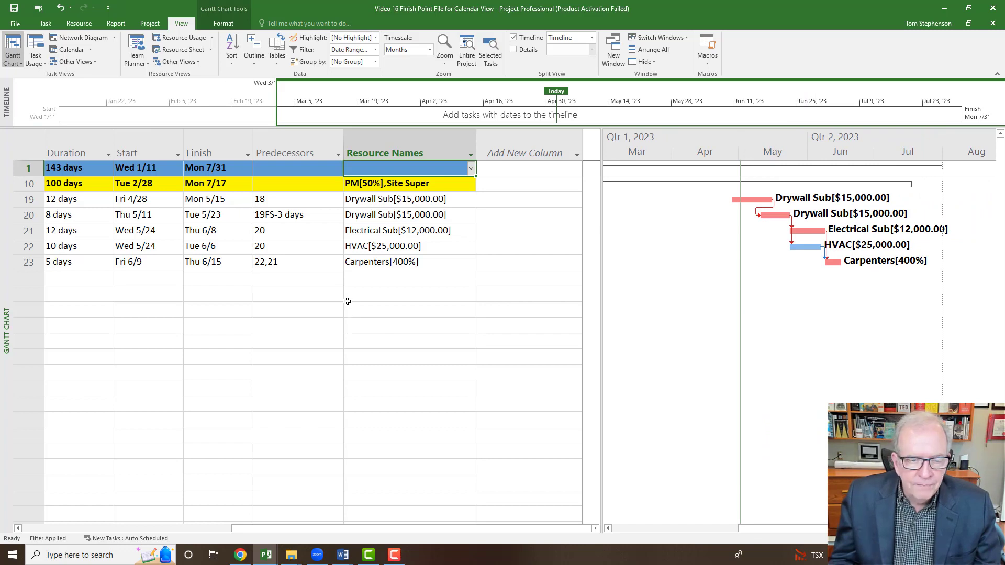
left_click(375, 49)
left_click(370, 73)
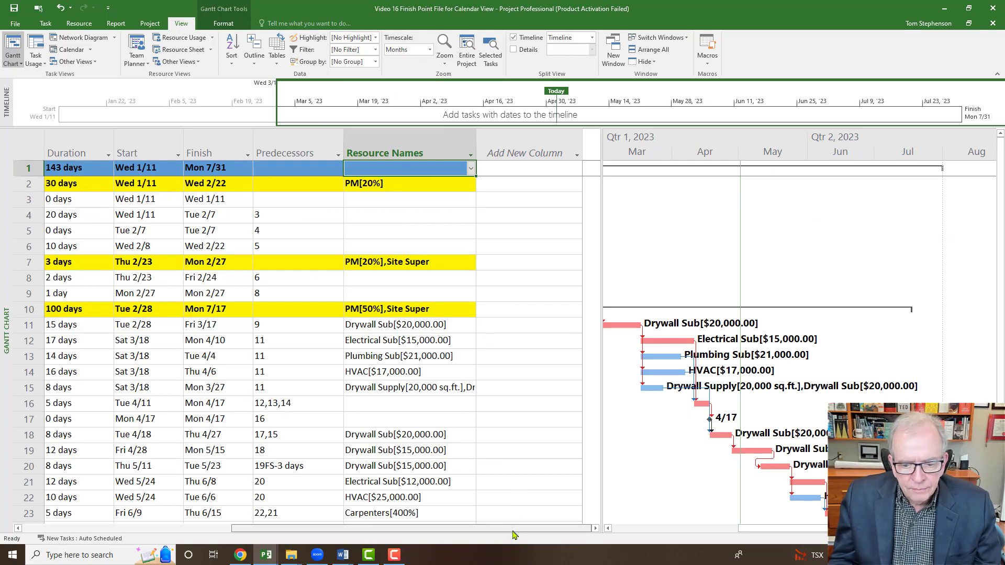
left_click_drag(561, 528, 403, 521)
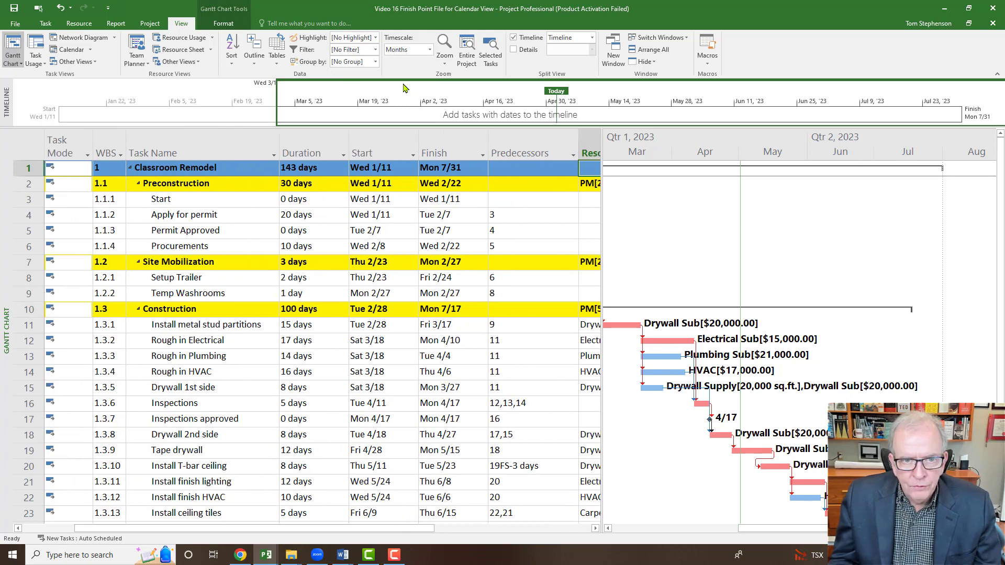
- Apply the Using Resource filter with Drywall Sub, leaving rows 11, 15, 18, 19 and 20
left_click(376, 50)
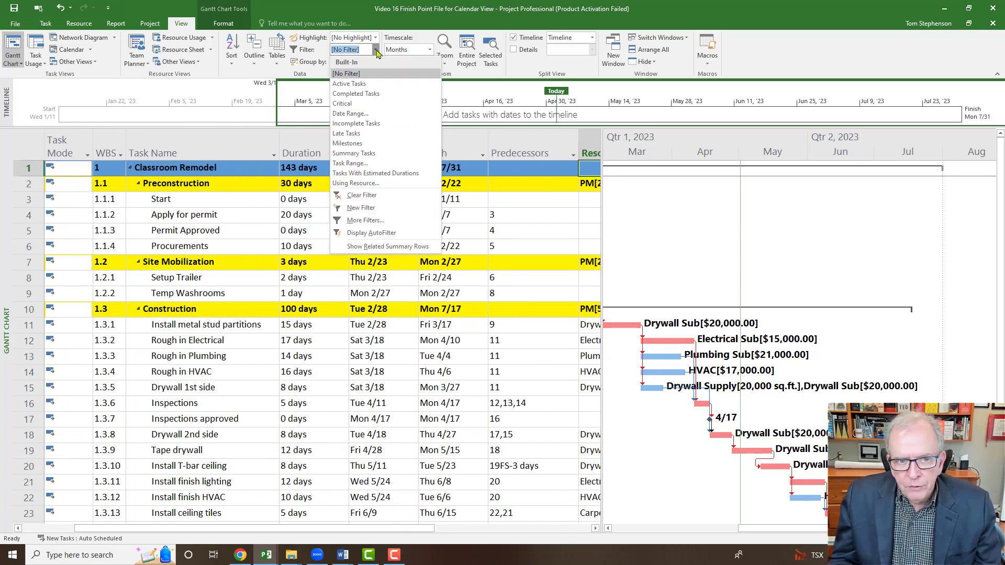
left_click(376, 184)
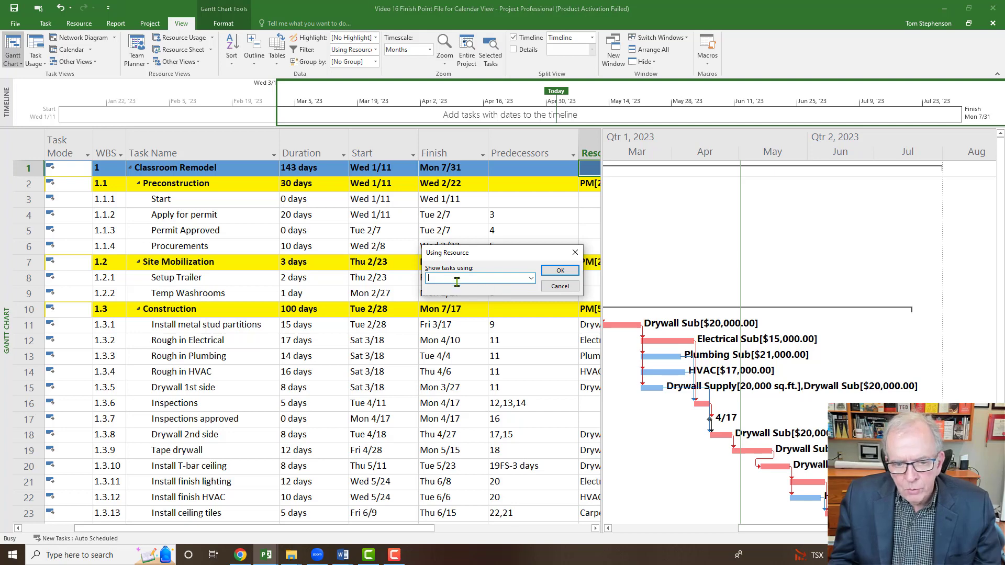
left_click(531, 279)
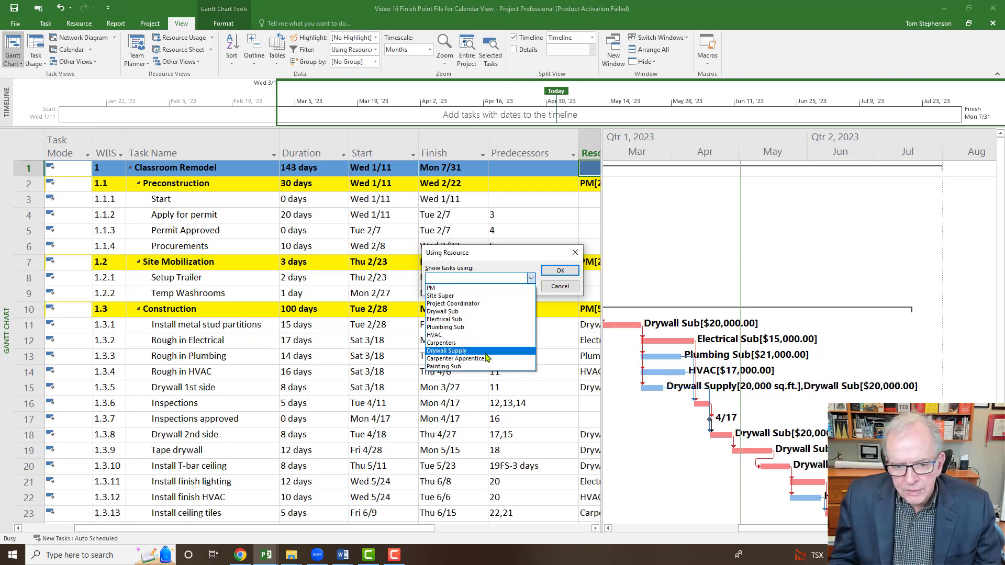
left_click(477, 312)
left_click(560, 271)
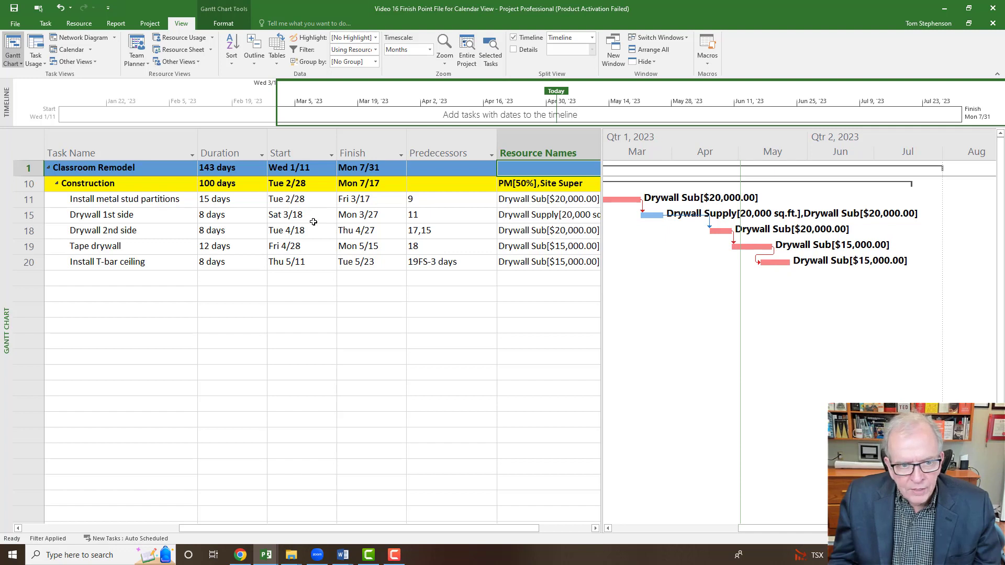
left_click(296, 200)
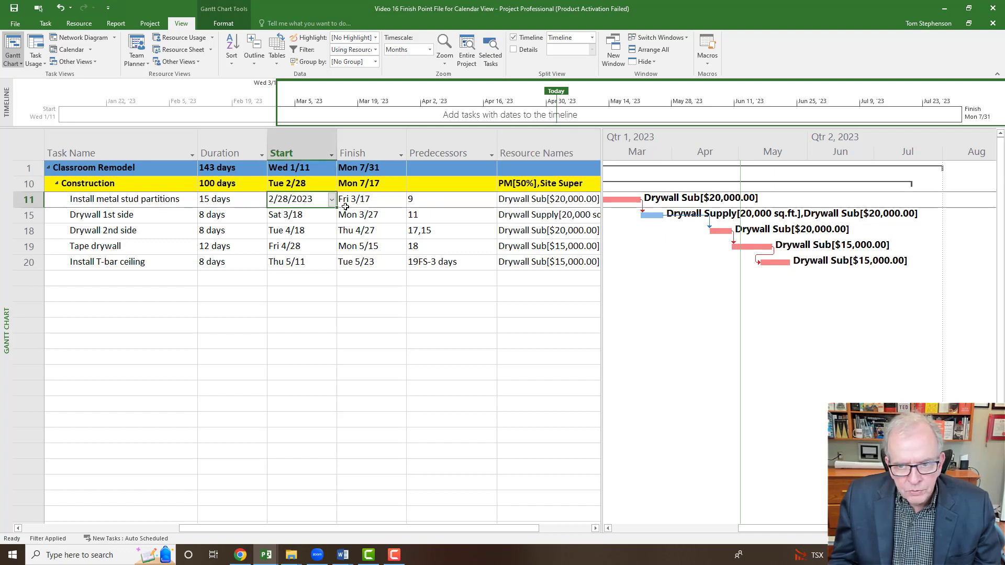
key("Tab")
left_click(303, 220)
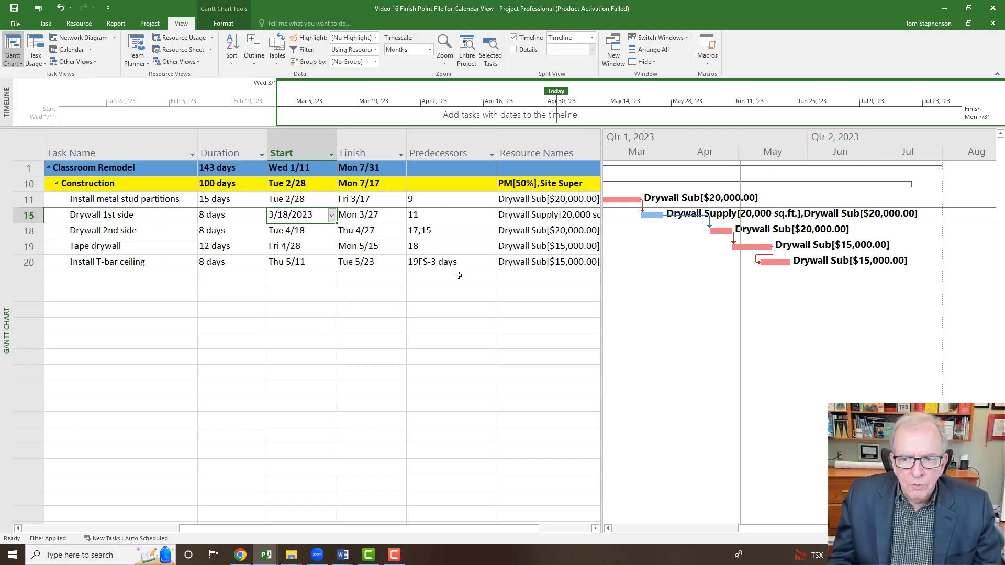
left_click(300, 203)
left_click(371, 202)
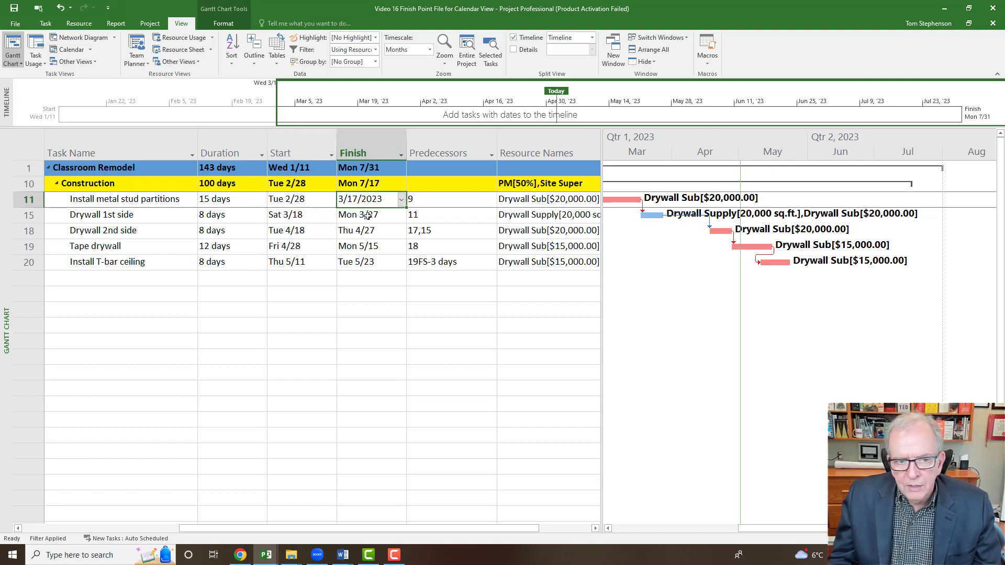
left_click(318, 219)
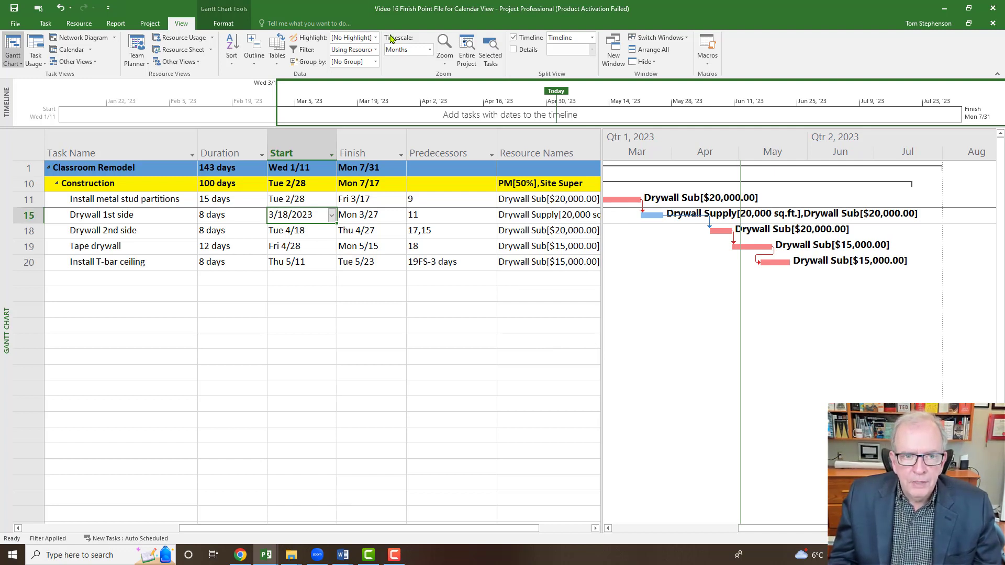
- Choose [No Filter] so tasks 1–23 are listed again
left_click(376, 50)
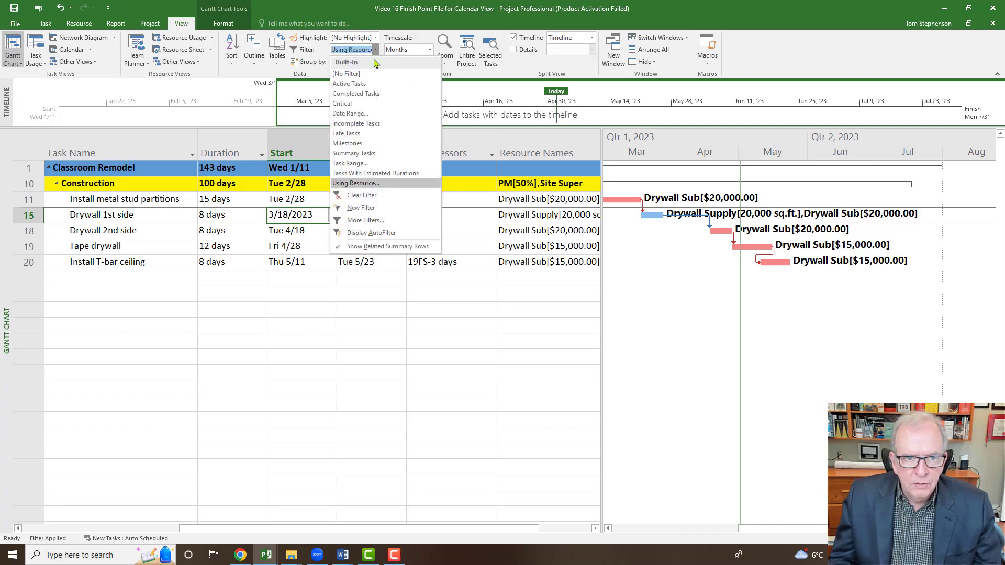
left_click(371, 75)
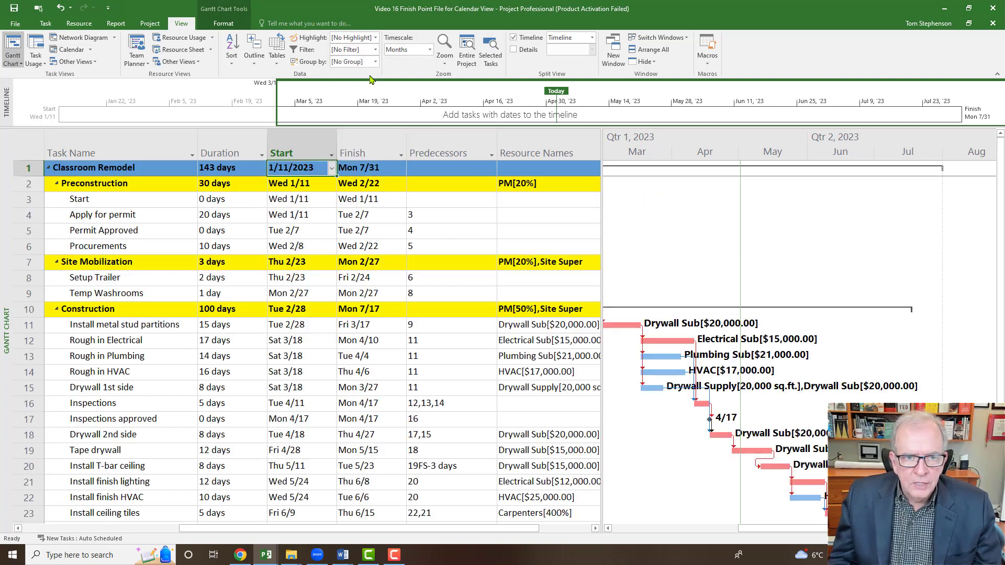
- Switch the schedule to the Calendar view, showing May 2023
right_click(3, 222)
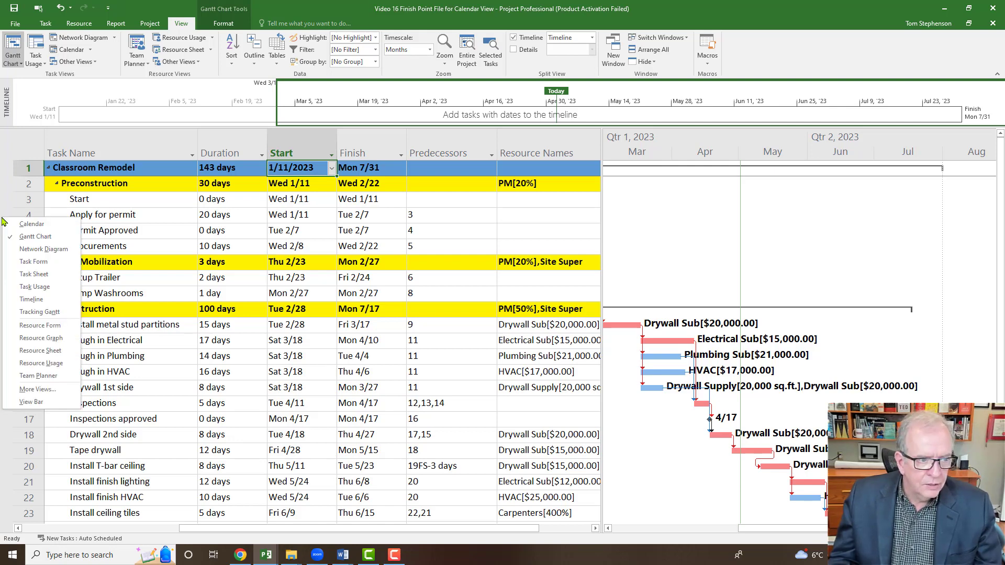
left_click(31, 225)
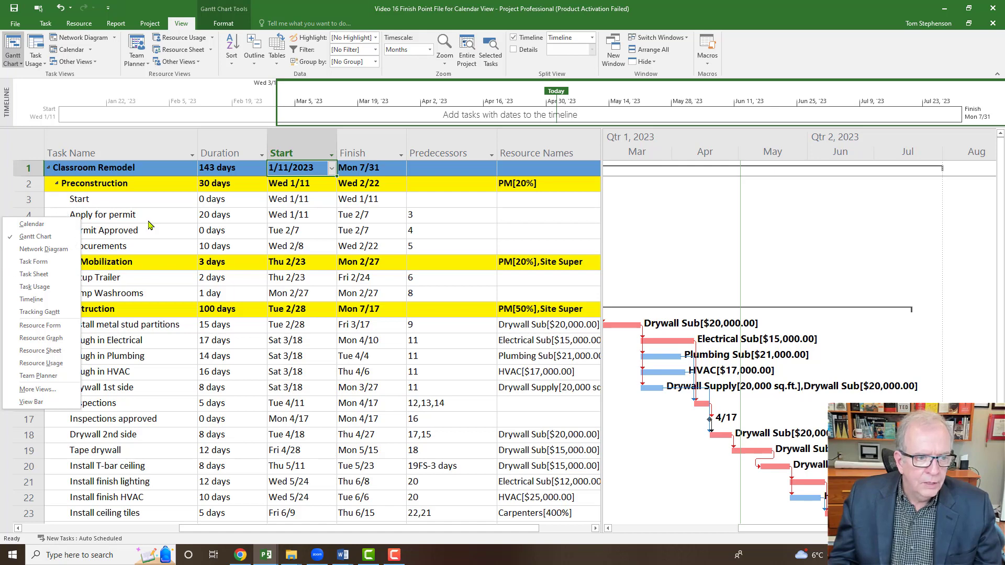
left_click(22, 63)
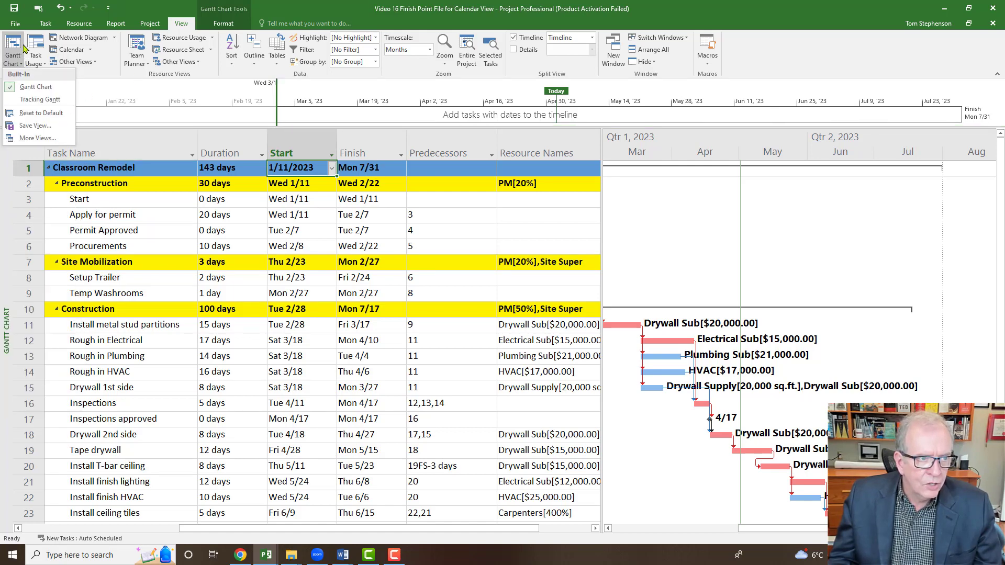
left_click(46, 23)
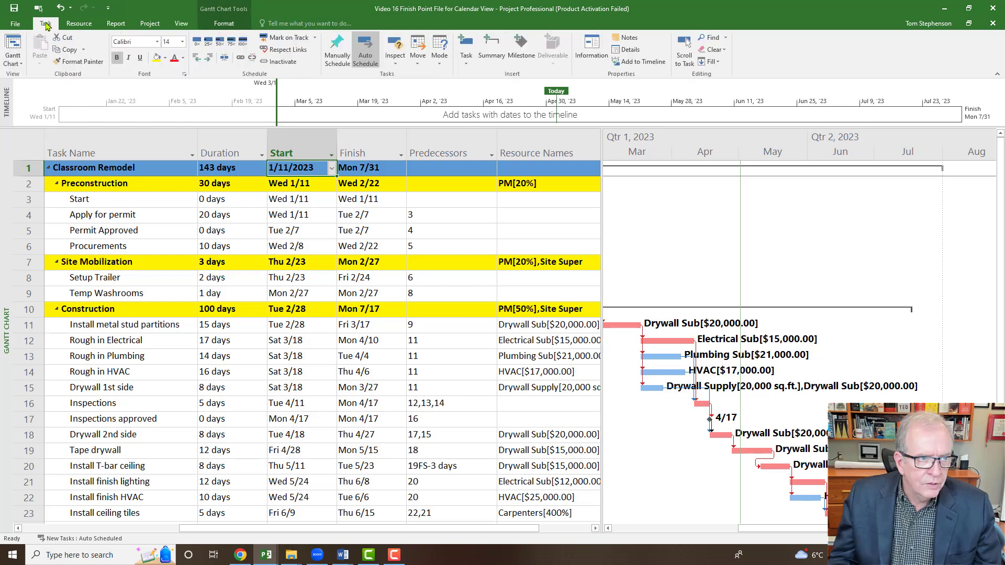
left_click(22, 64)
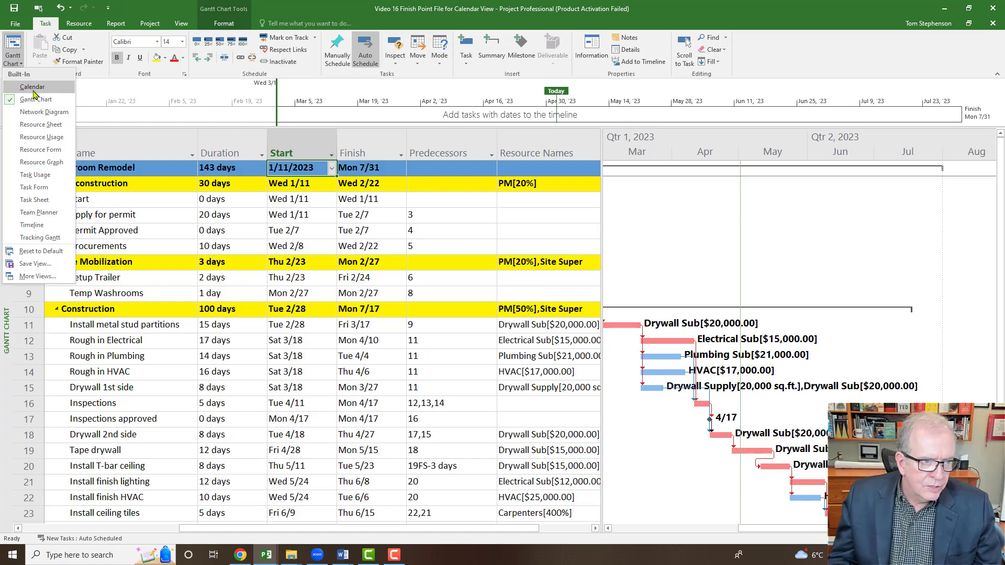
left_click(124, 236)
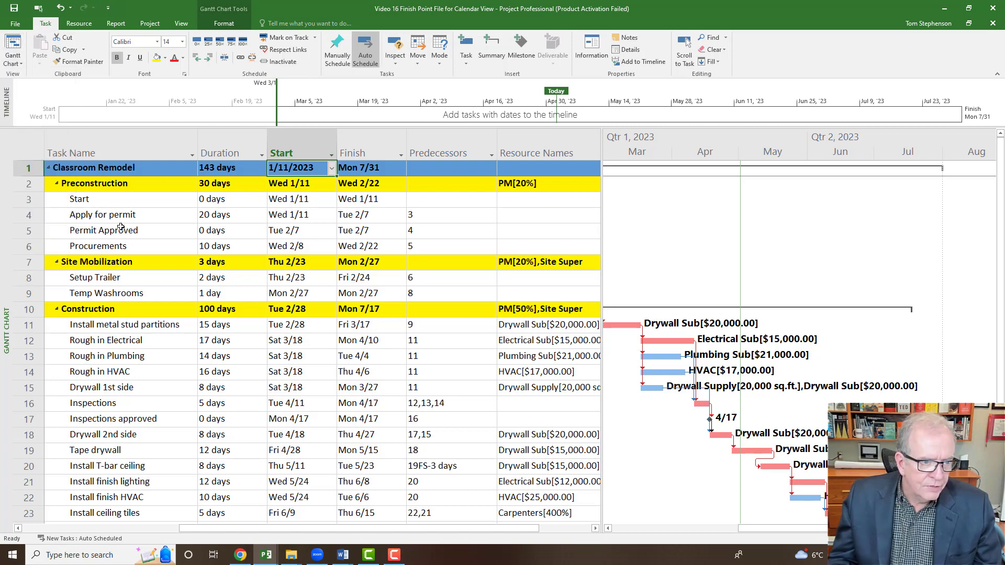
right_click(7, 228)
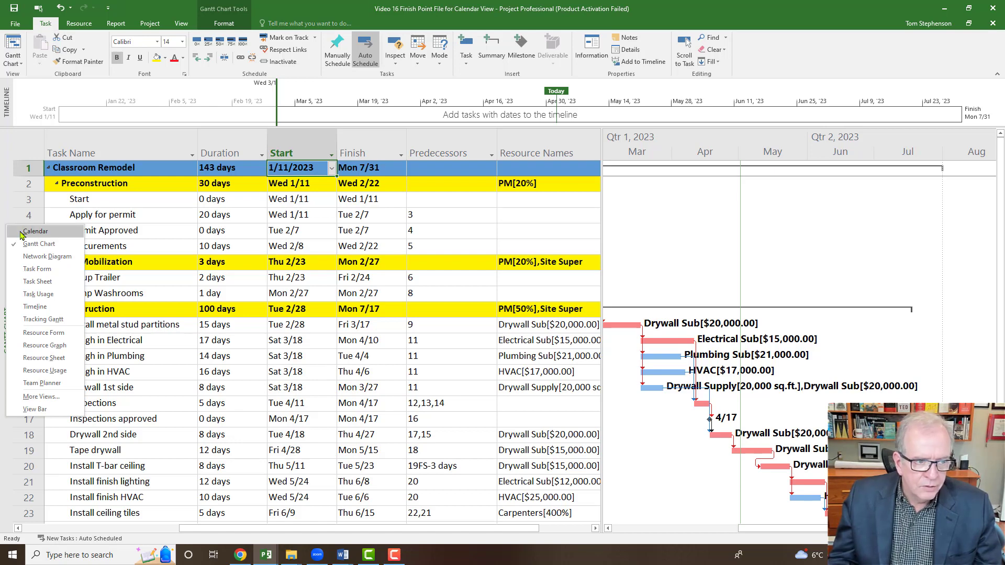
left_click(22, 235)
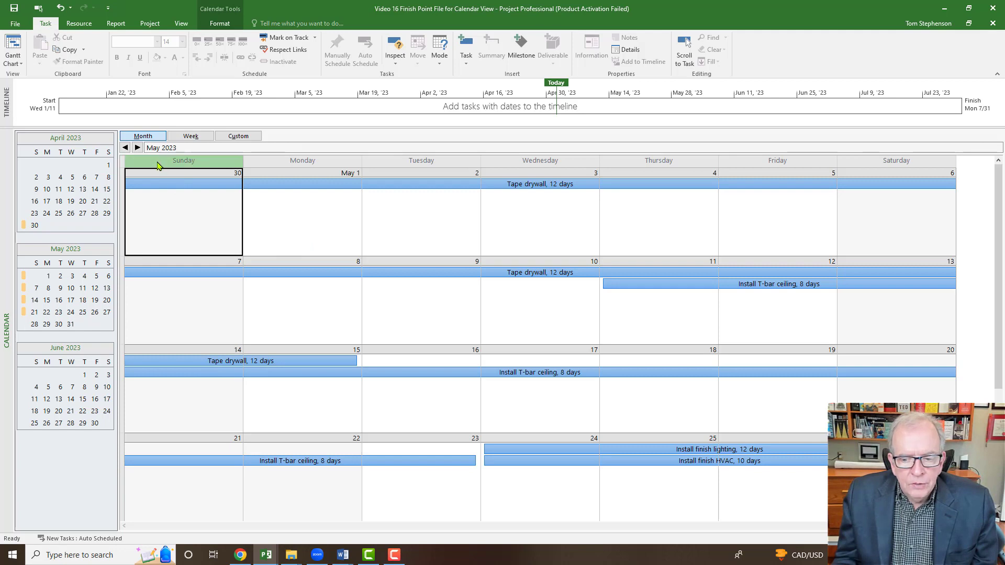
- Page back five months to December 2022, then forward three months to March 2023
left_click(125, 148)
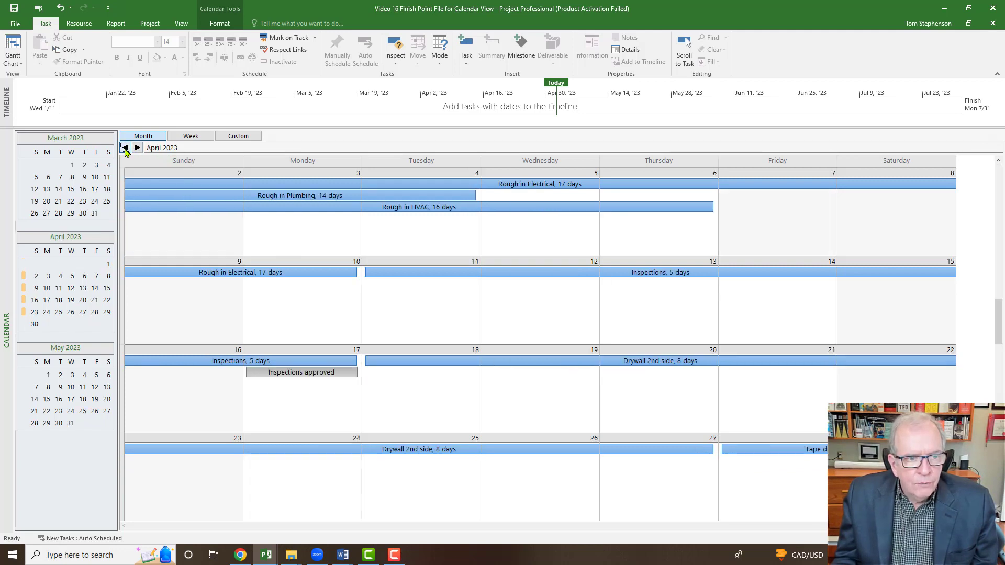
left_click(126, 148)
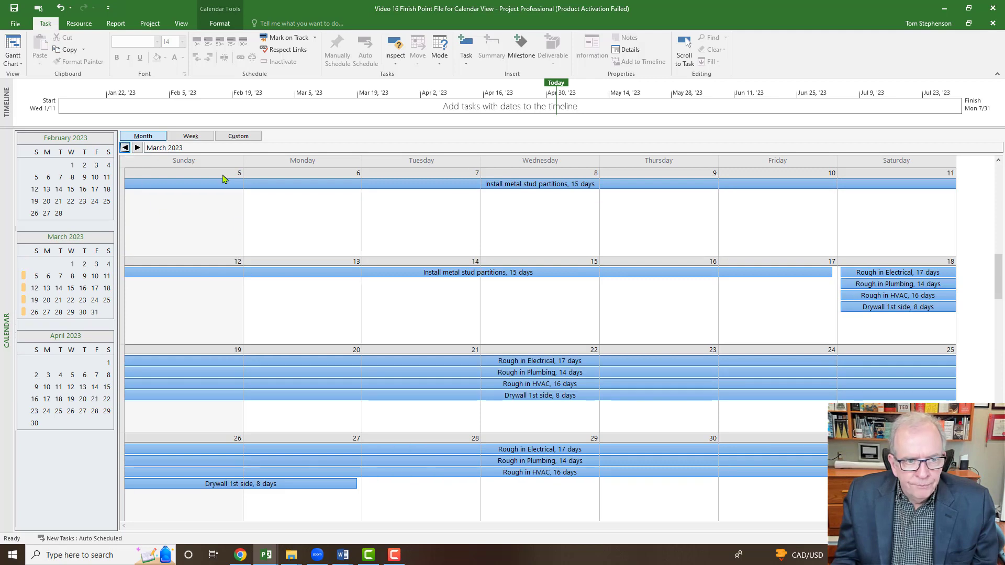
left_click(125, 148)
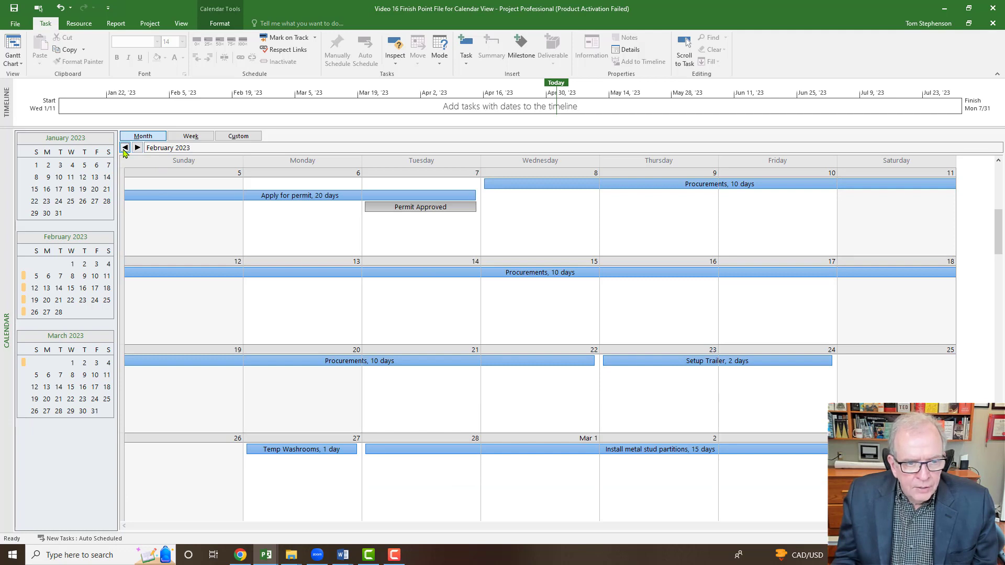
left_click(125, 147)
left_click(125, 148)
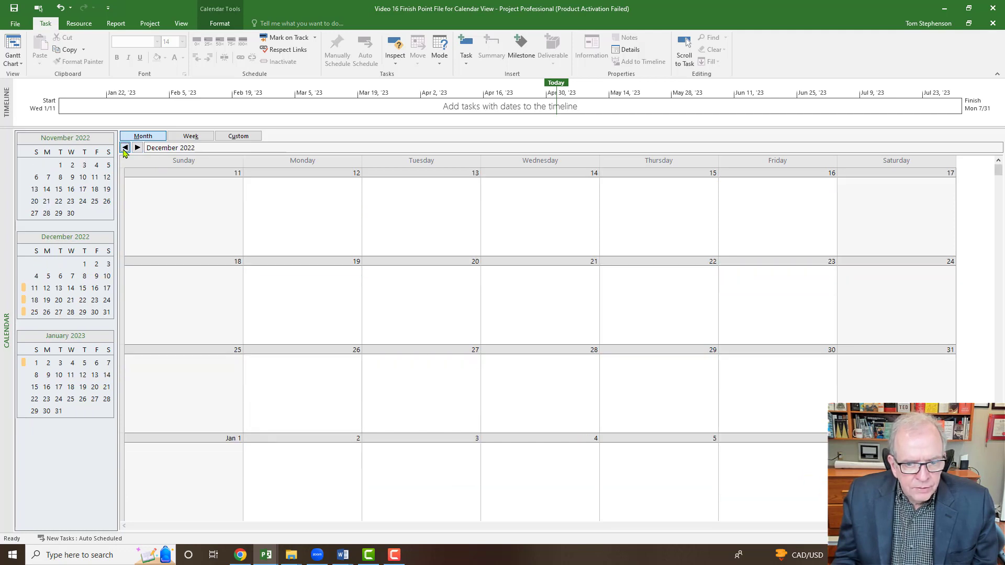
left_click(137, 148)
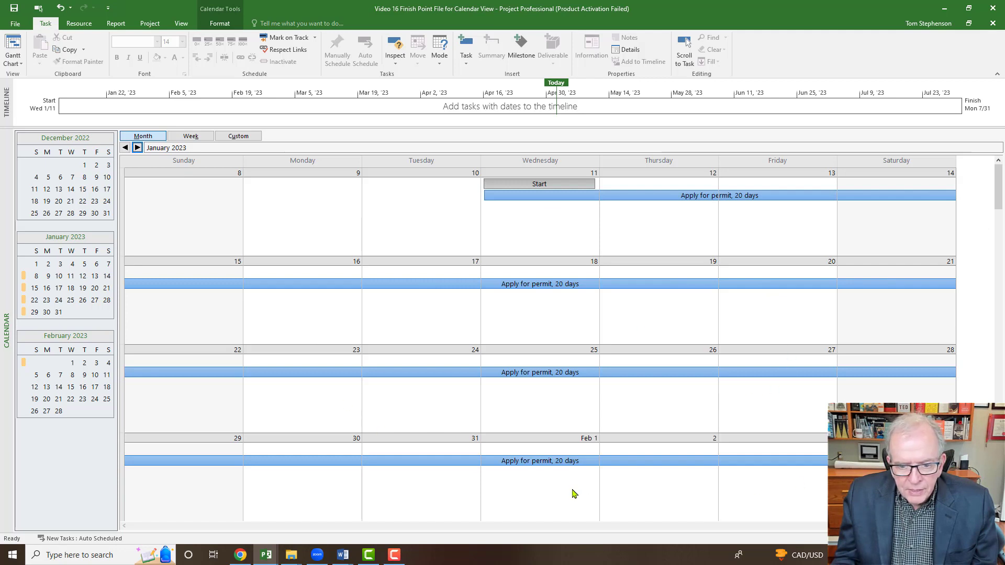
left_click(137, 148)
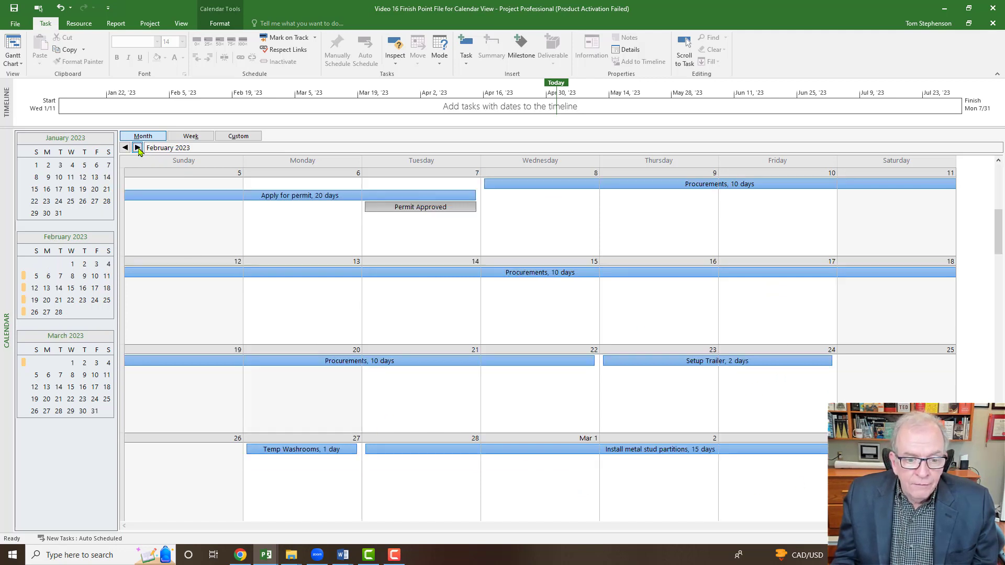
left_click(137, 147)
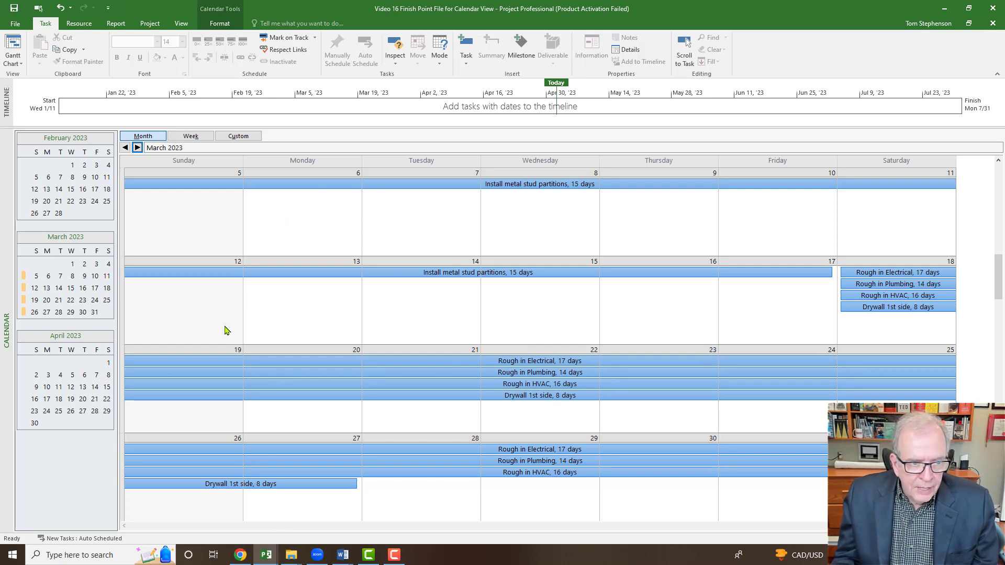
- Switch to Week view, step forward five weeks to April 9–15, then return to Month view
left_click(191, 136)
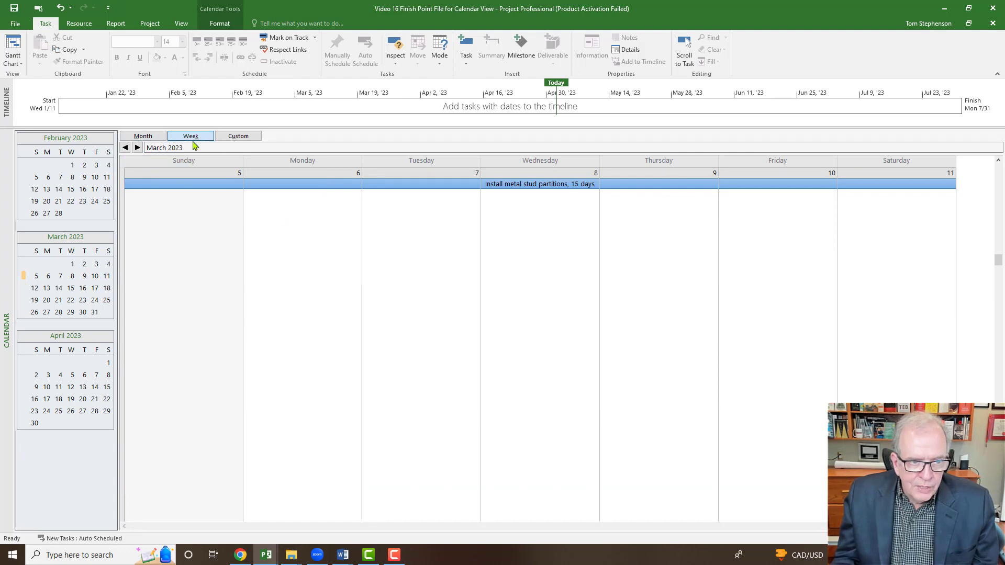
left_click(138, 148)
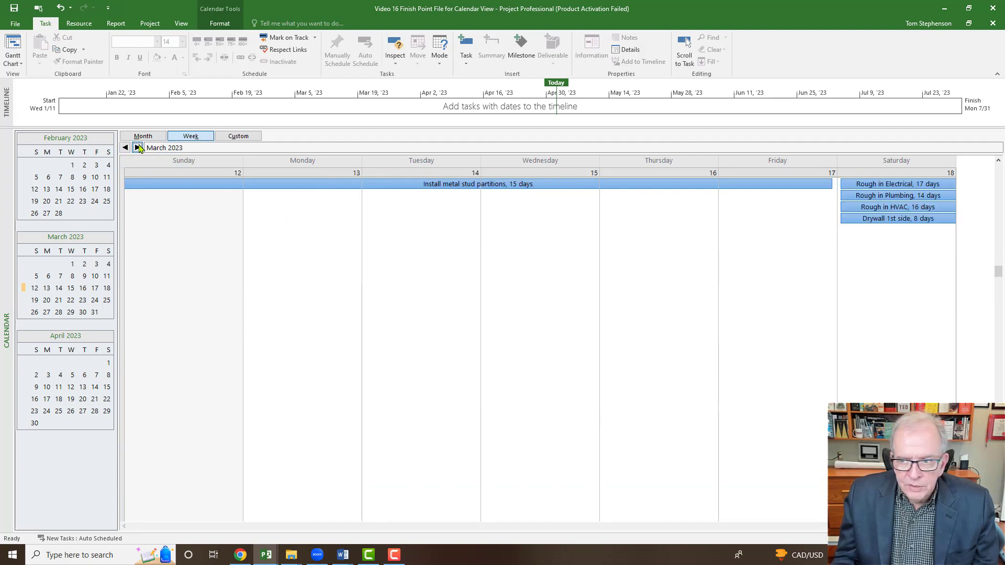
left_click(138, 147)
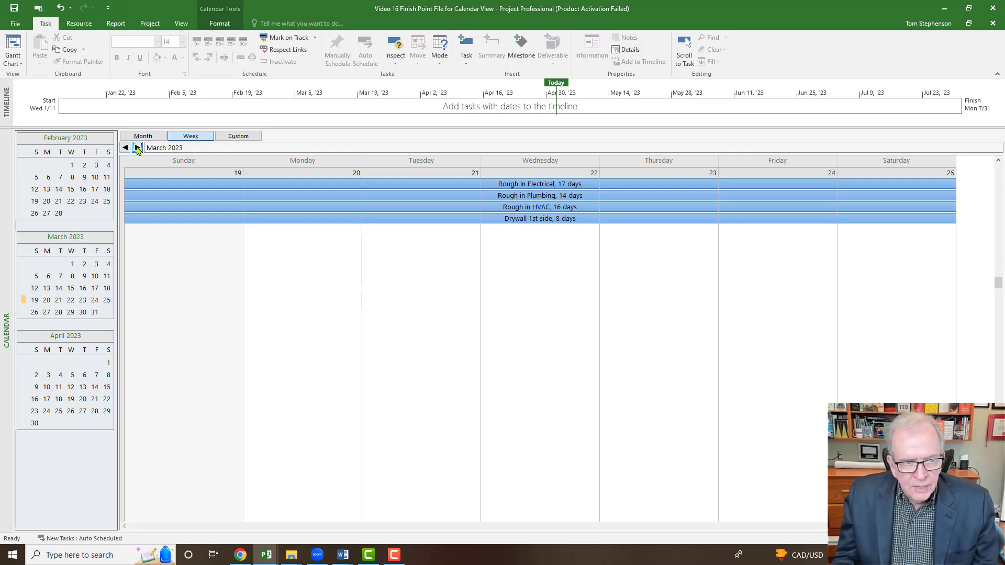
left_click(137, 147)
left_click(138, 148)
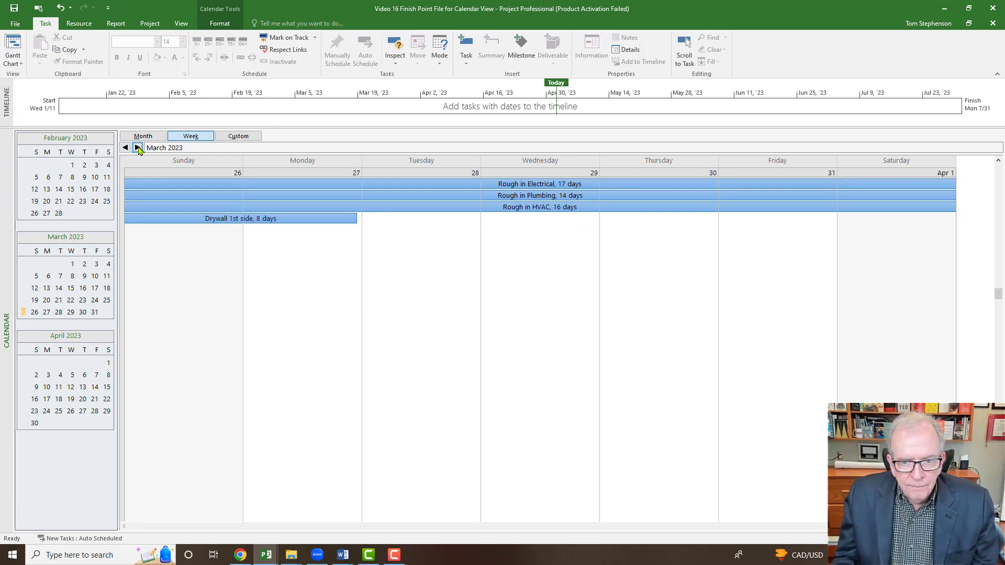
left_click(138, 147)
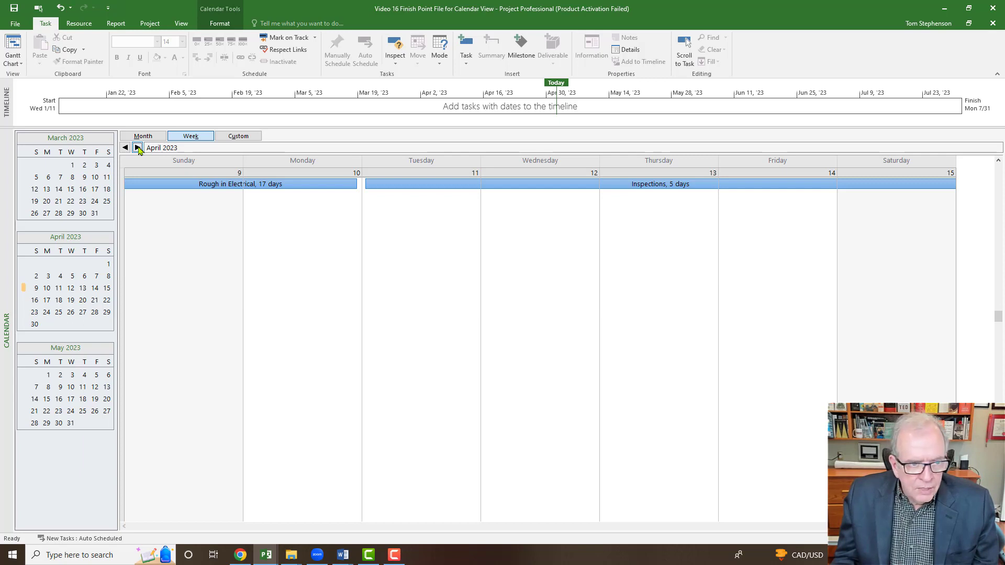
left_click(143, 136)
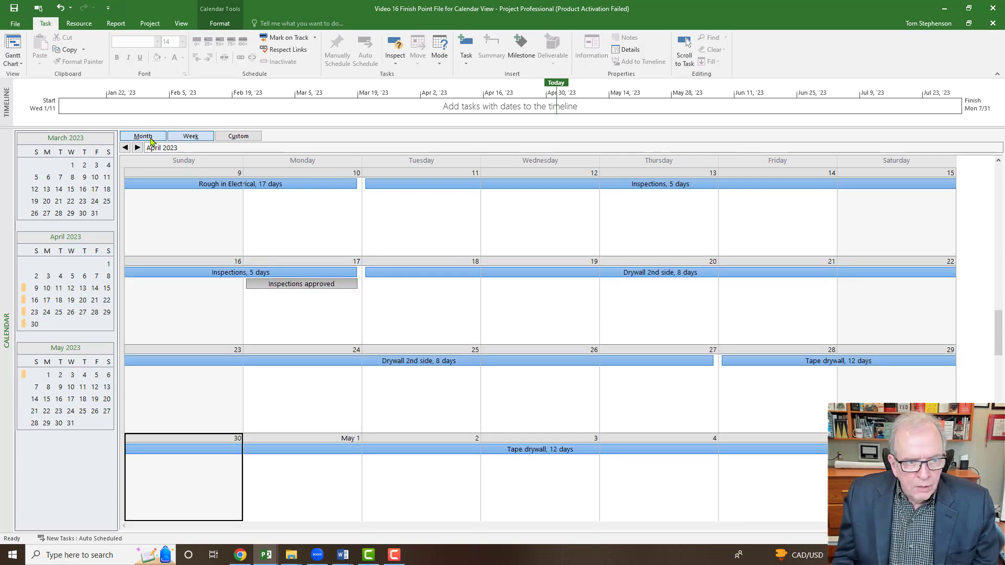
- Set the calendar to show 6 weeks per page
left_click(248, 137)
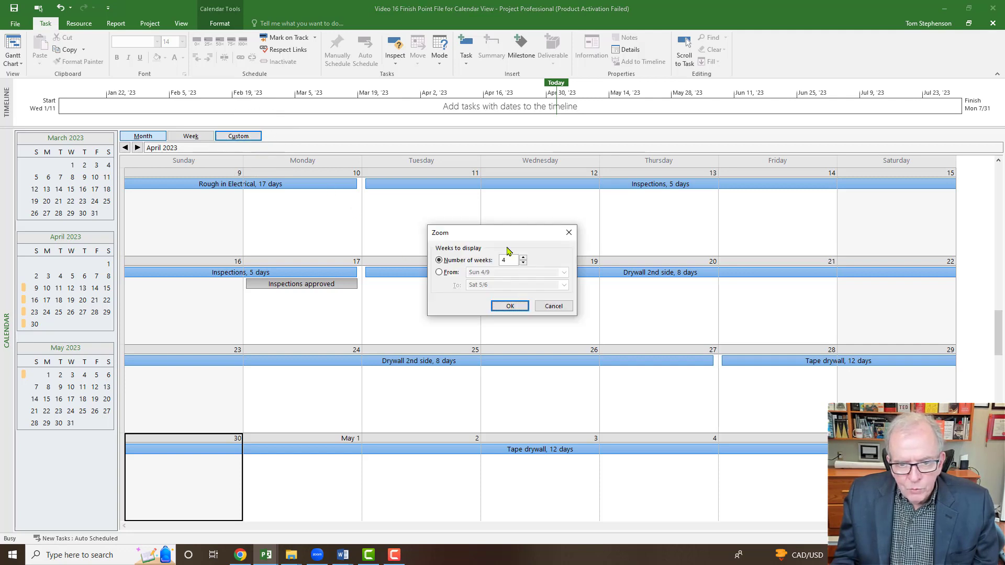
left_click(524, 257)
left_click(524, 257)
left_click(509, 307)
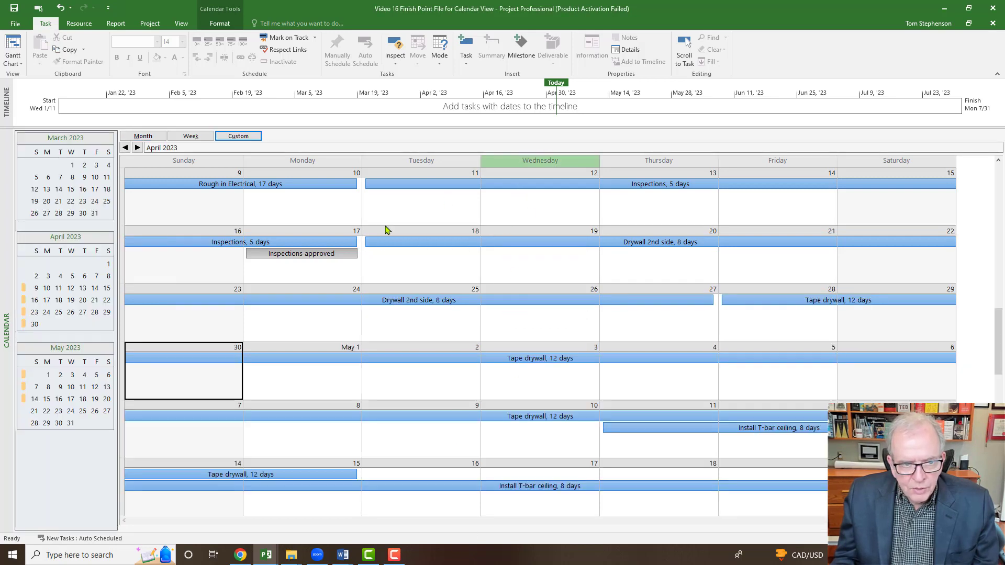
- Set it back to 4 weeks per page and go back to March 2023
left_click(237, 137)
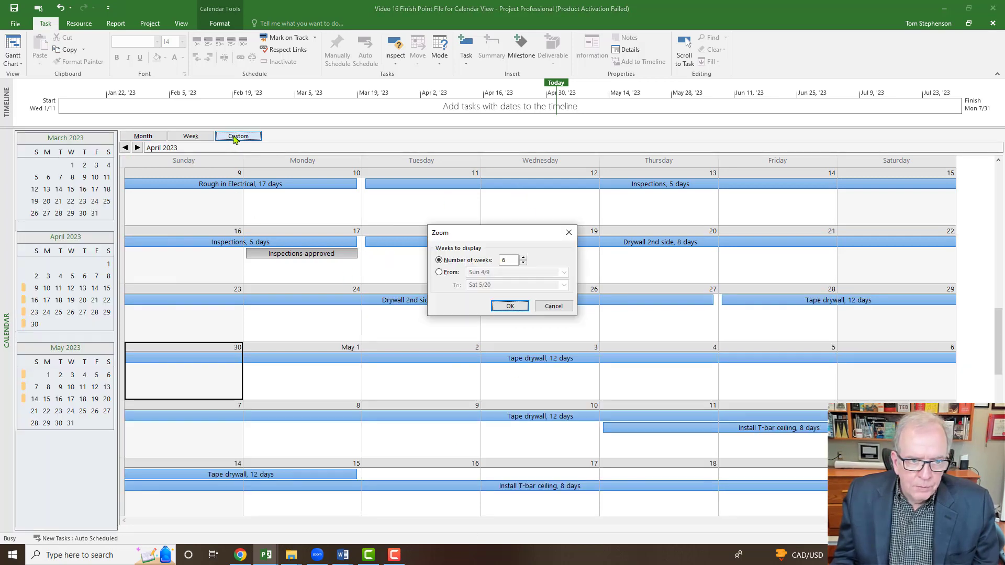
left_click(522, 263)
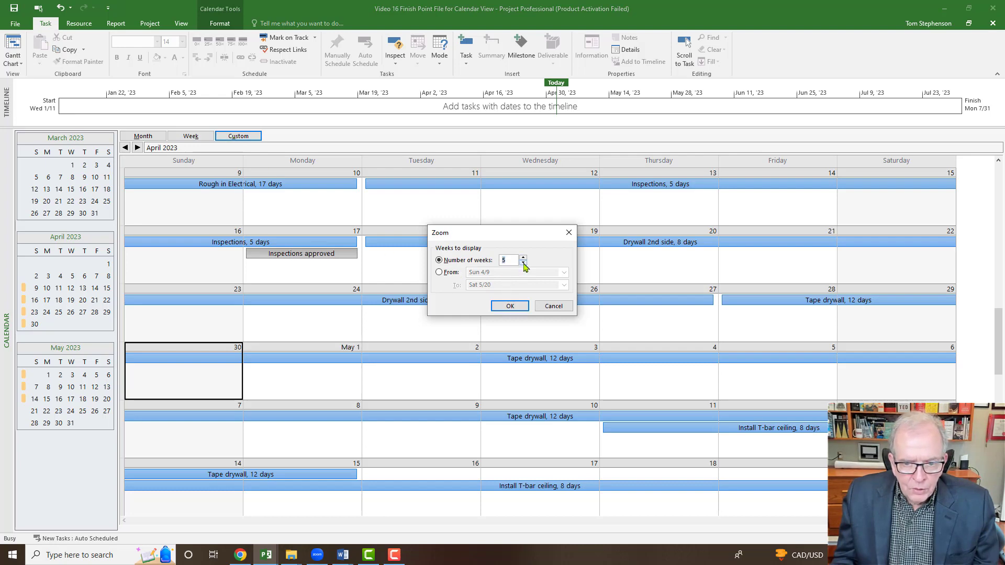
left_click(511, 307)
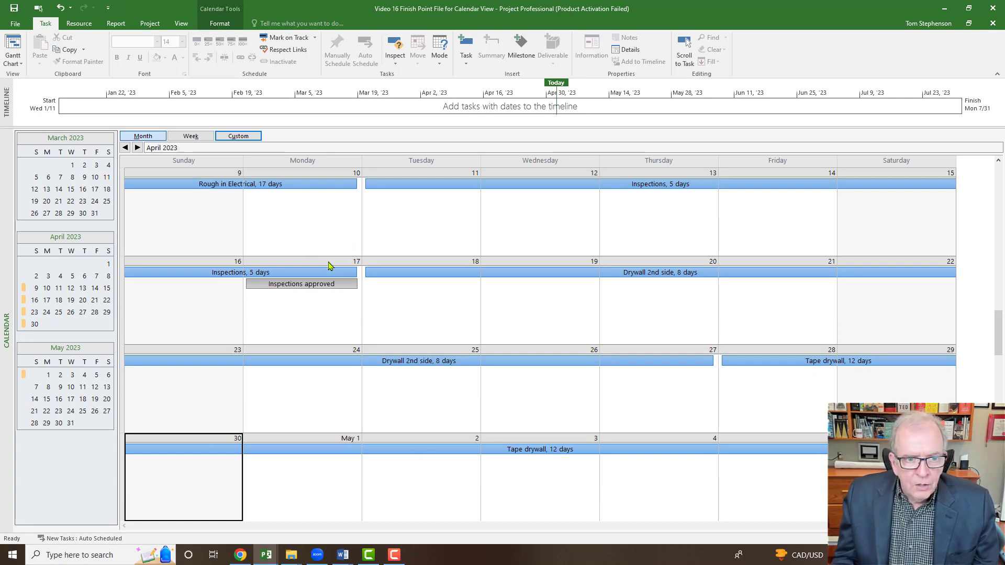
left_click(125, 148)
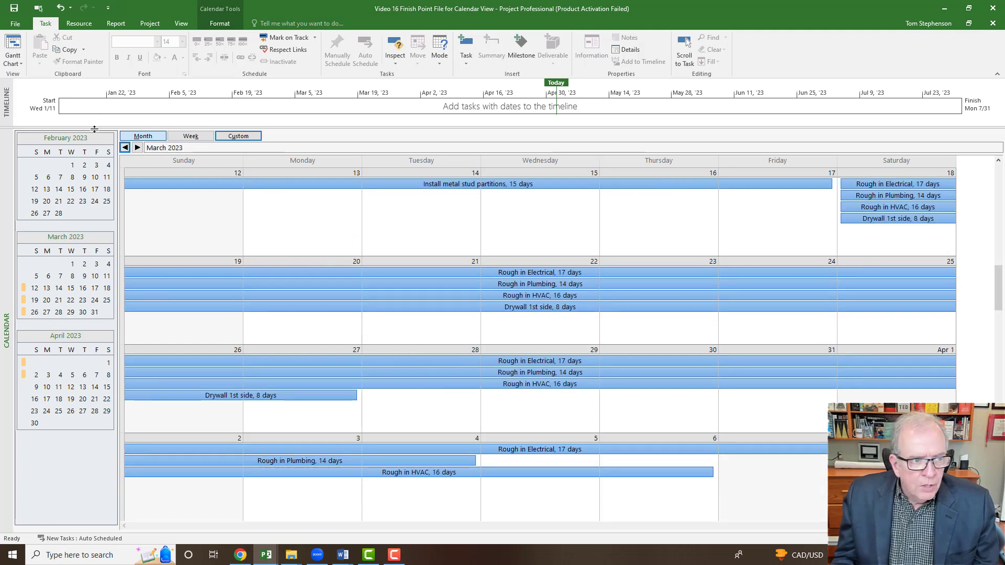
left_click(16, 24)
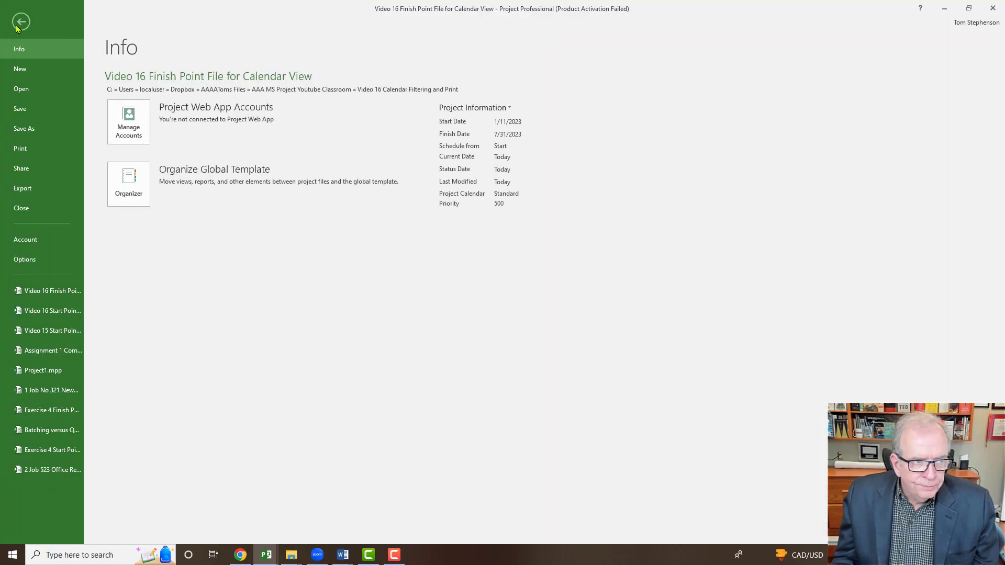
left_click(20, 148)
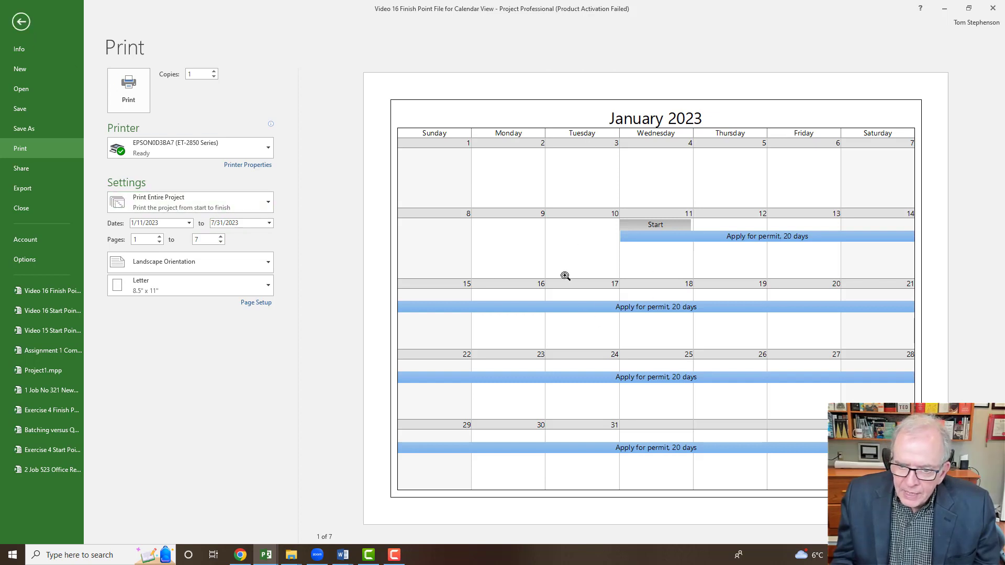
left_click(20, 28)
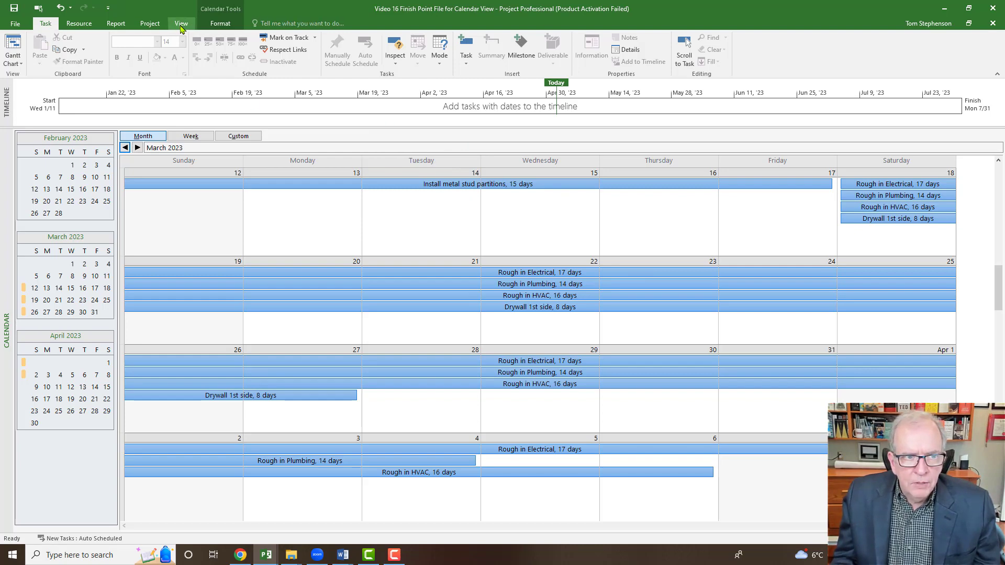
- Filter the calendar with Using Resource, choosing Drywall Sub
left_click(181, 26)
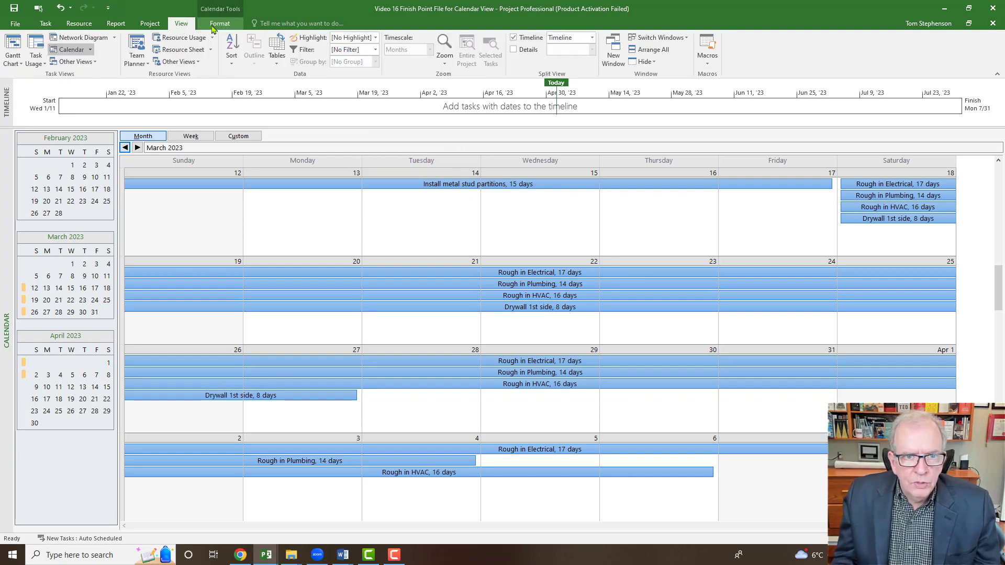
left_click(376, 49)
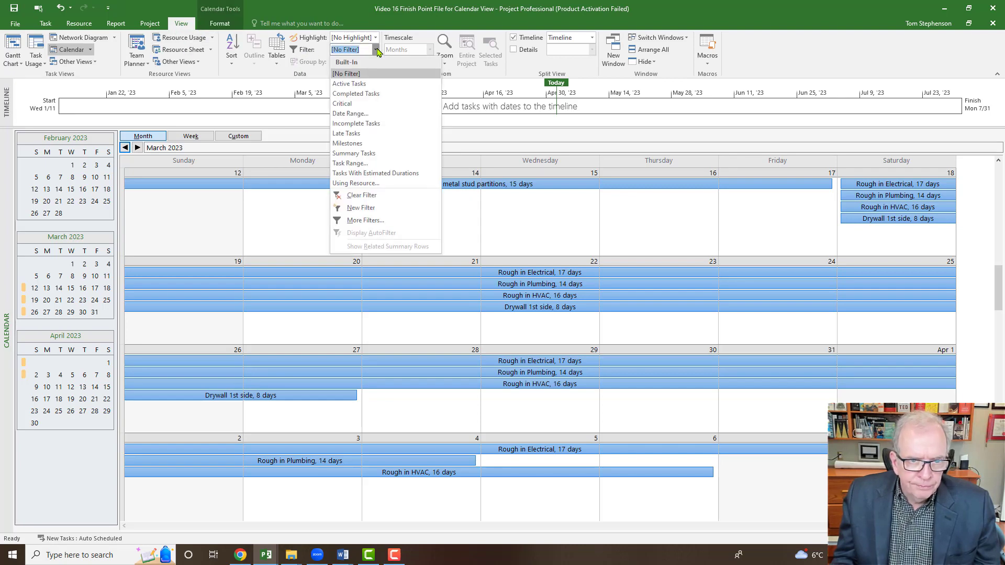
left_click(356, 184)
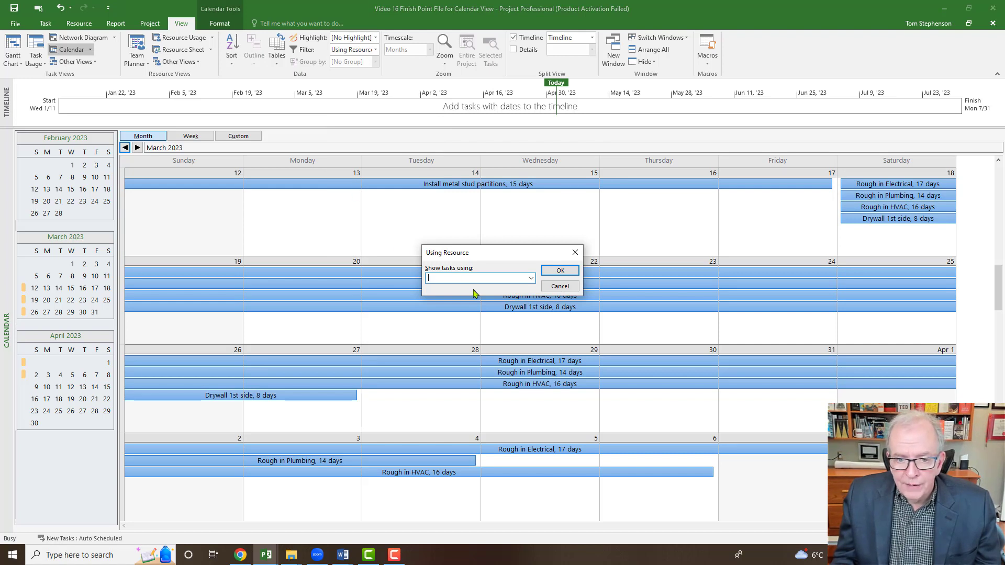
left_click(533, 278)
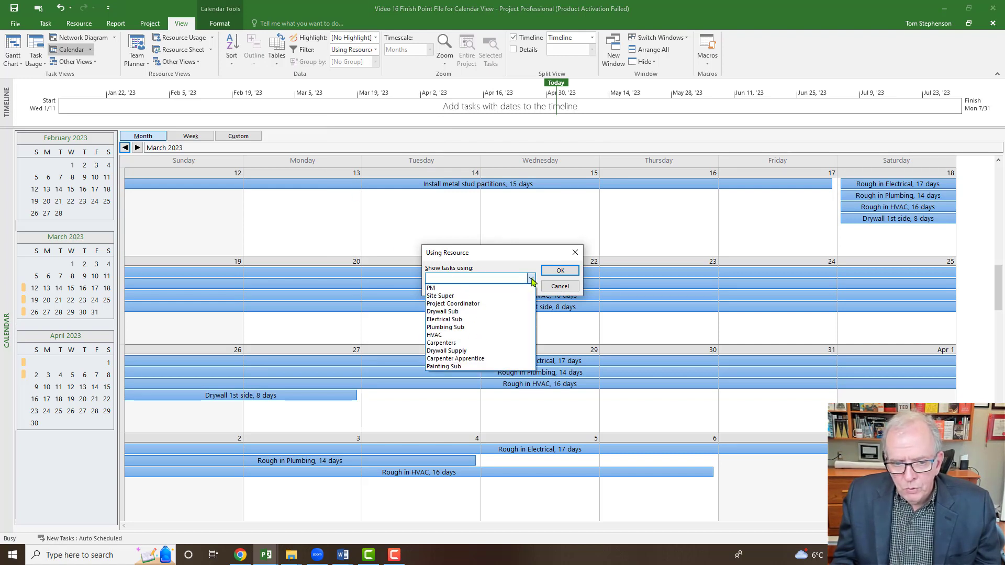
left_click(483, 313)
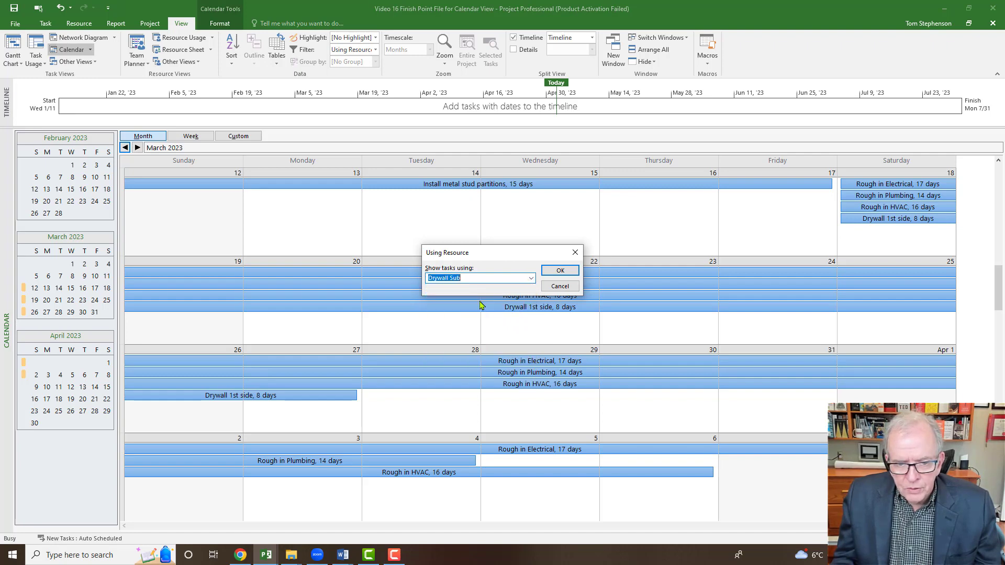
left_click(560, 270)
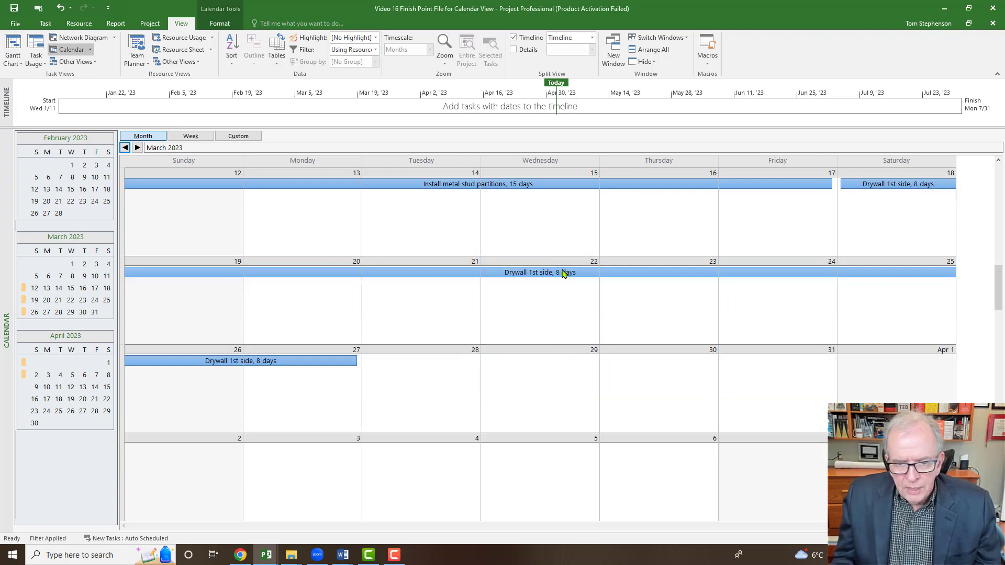
- Browse back to January 2023, then forward to February 2023
left_click(125, 148)
left_click(125, 148)
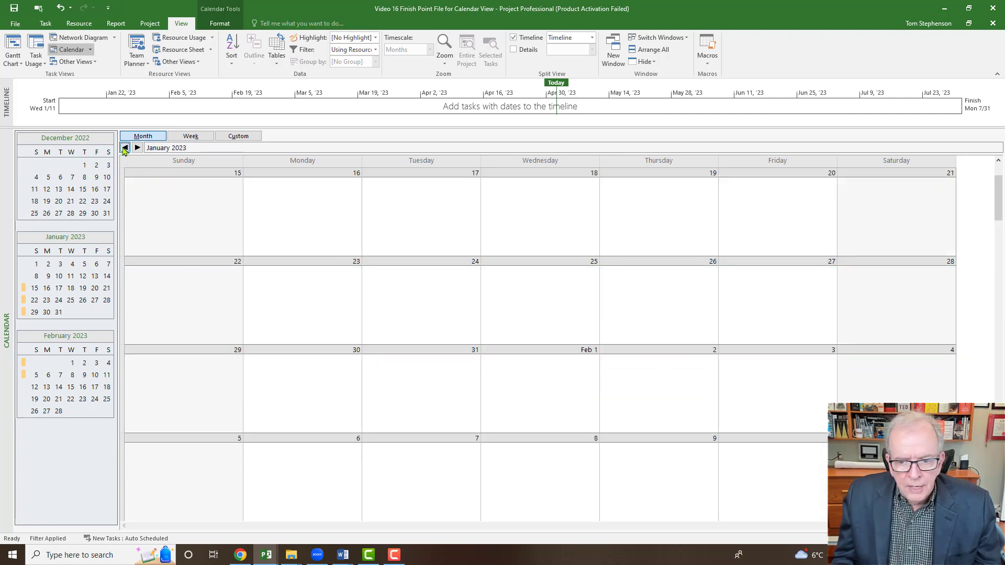
left_click(137, 148)
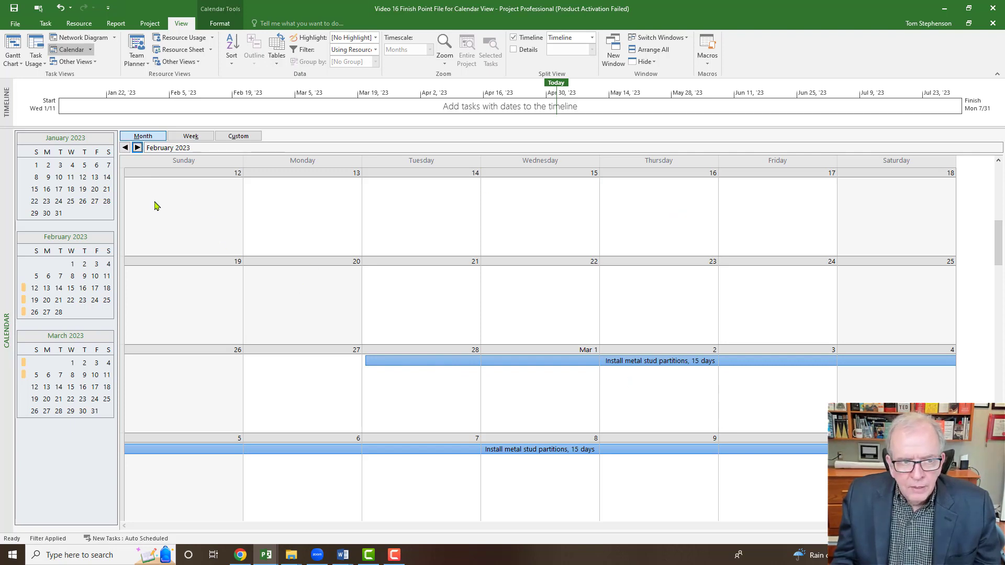
- Preview the Drywall Sub–filtered calendar for printing, then return to Calendar view
left_click(15, 24)
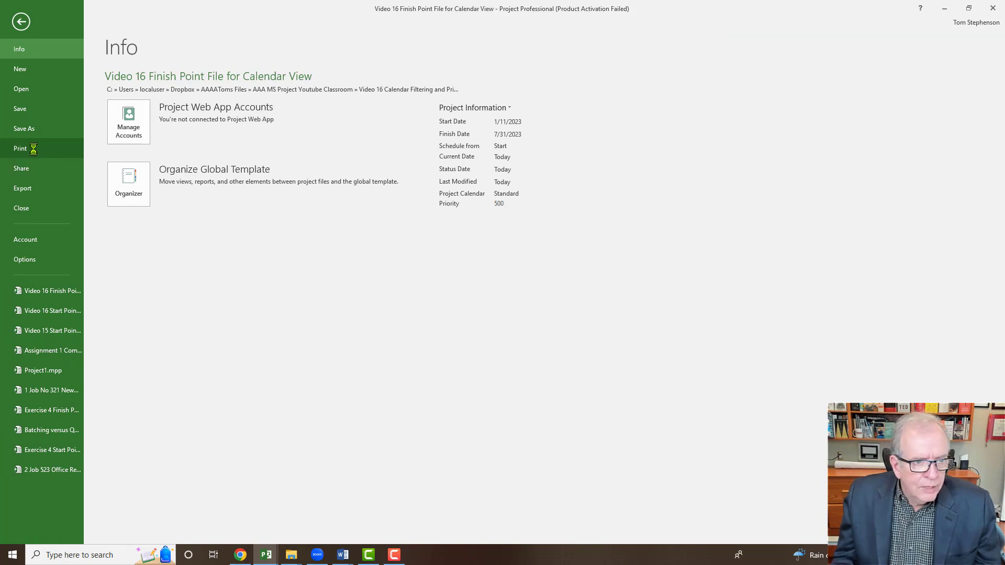
left_click(34, 150)
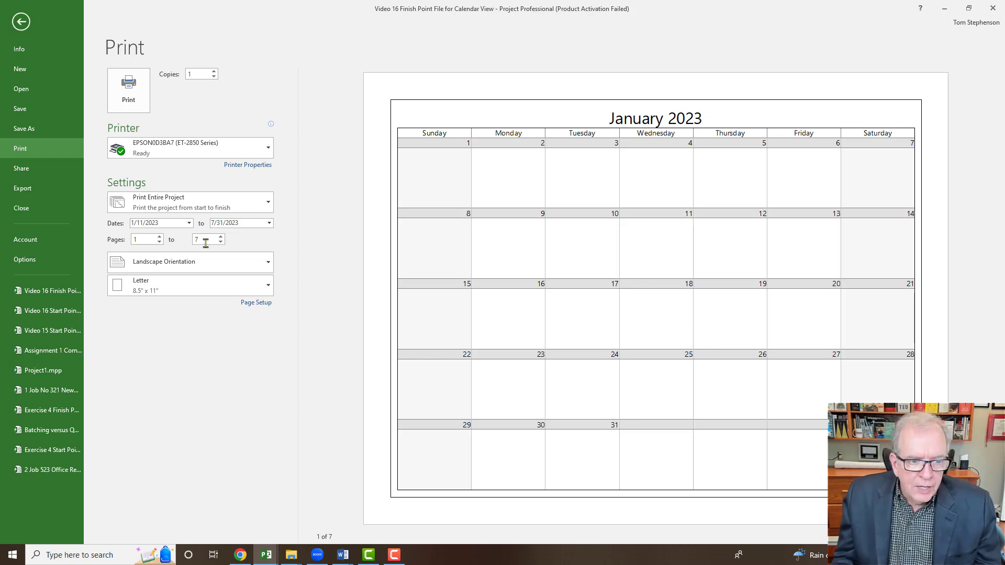
left_click(20, 24)
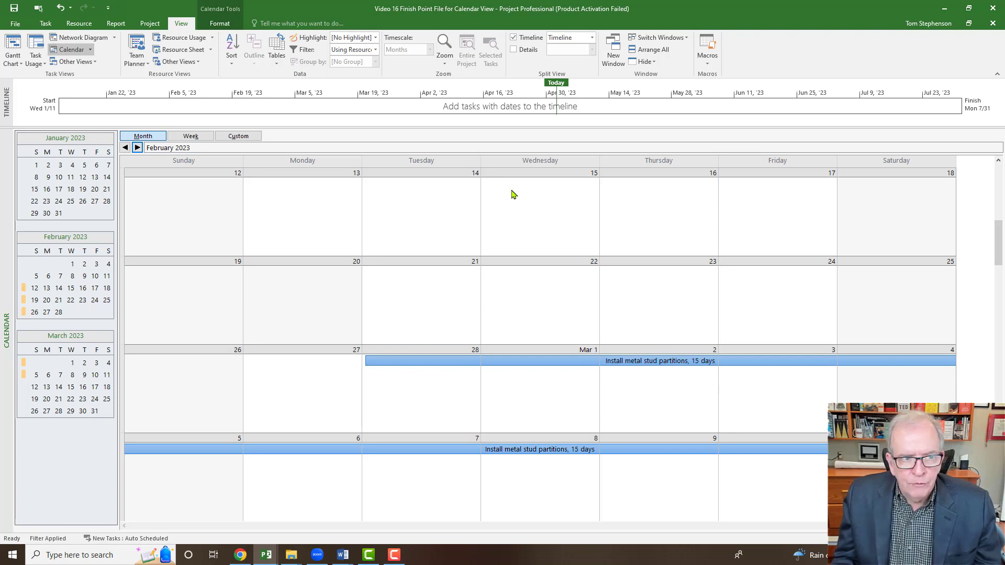
- Step the filtered calendar through March, April and June 2023, ending on May 2023
left_click(137, 149)
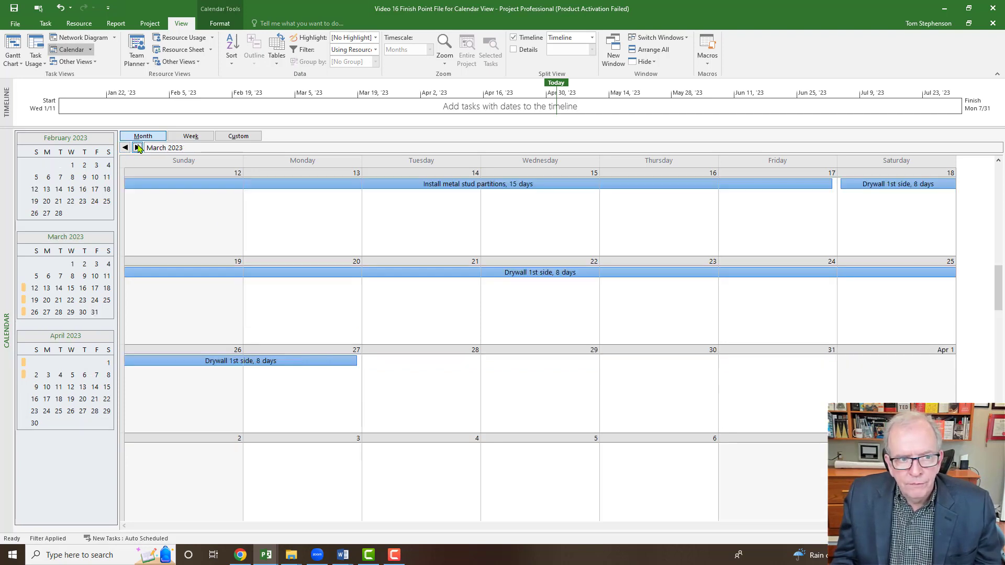
left_click(138, 148)
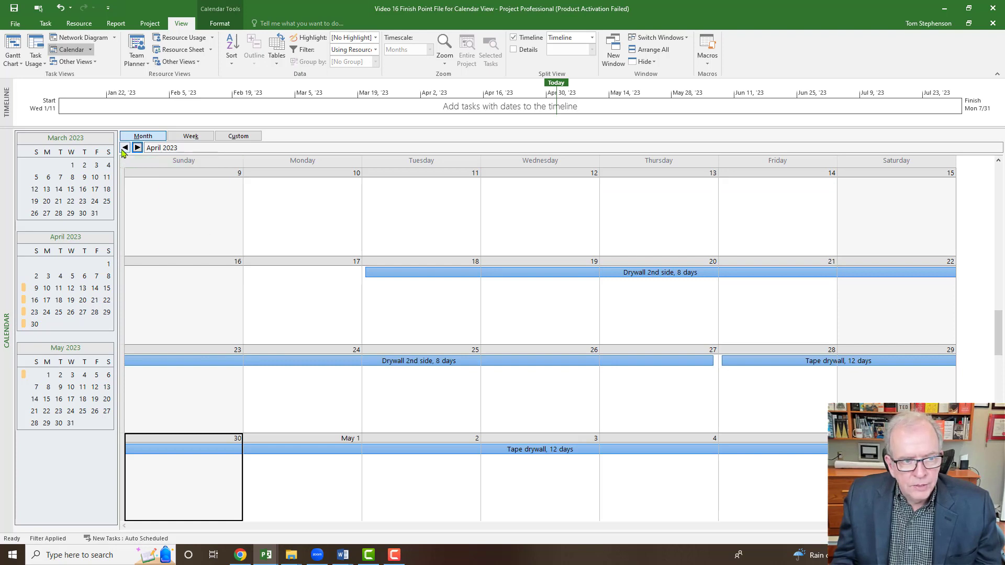
left_click(126, 148)
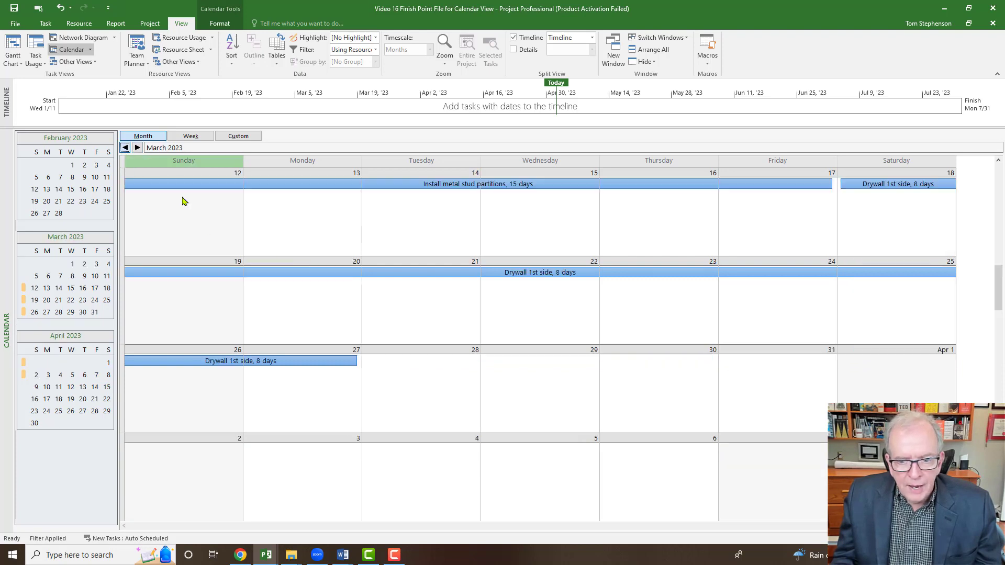
left_click(138, 148)
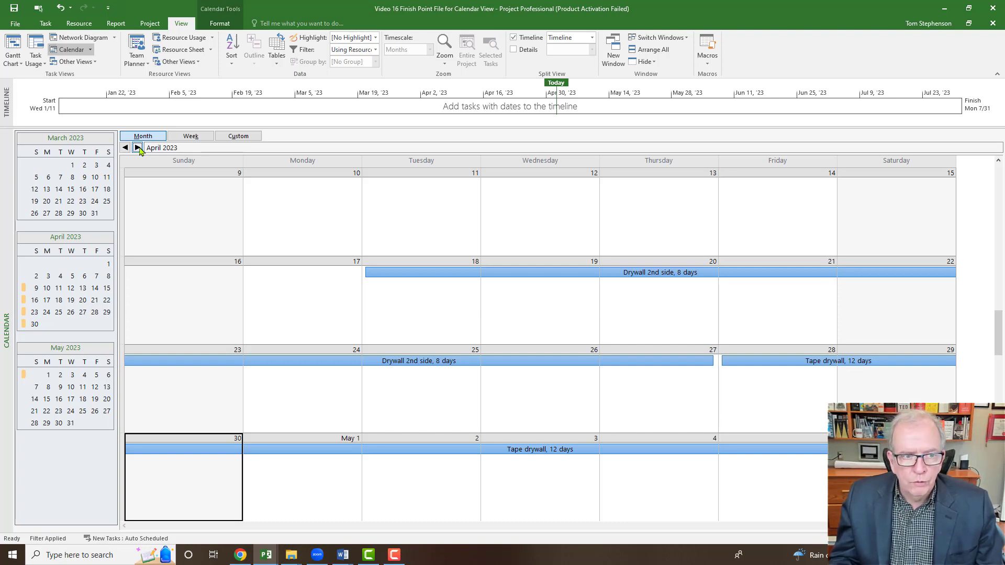
left_click(137, 148)
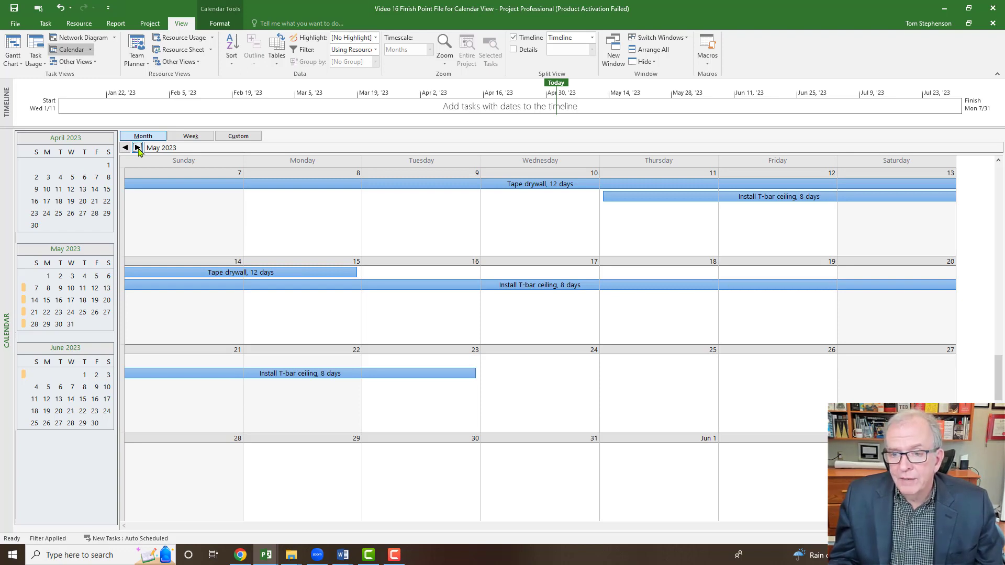
left_click(137, 149)
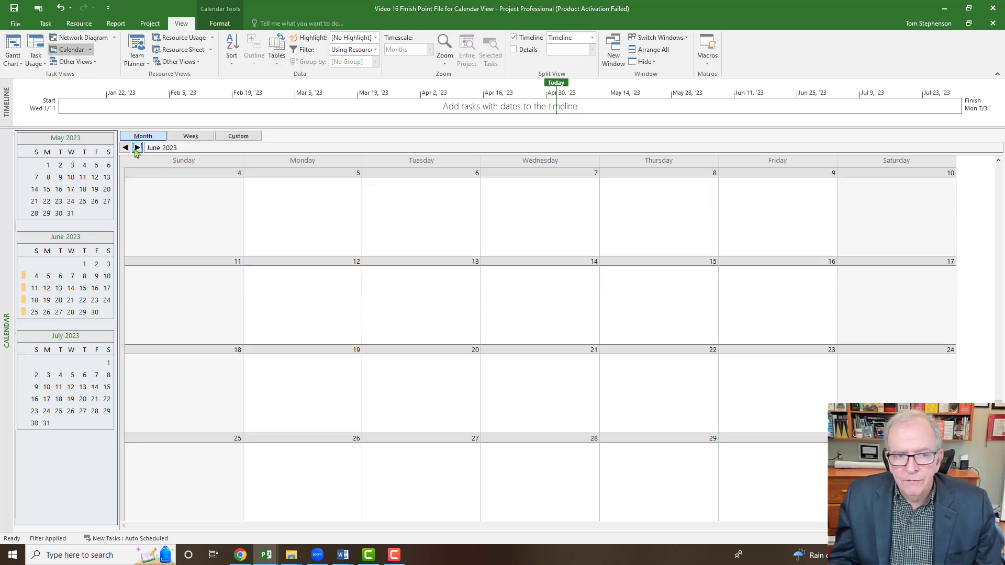
left_click(125, 148)
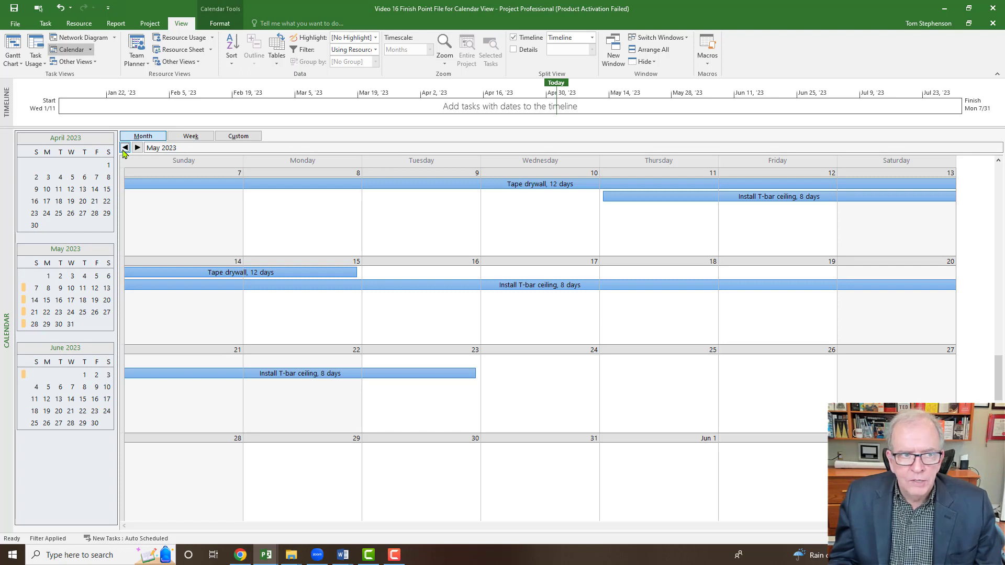
- Set the calendar's filter to [No Filter] to show all tasks
right_click(8, 179)
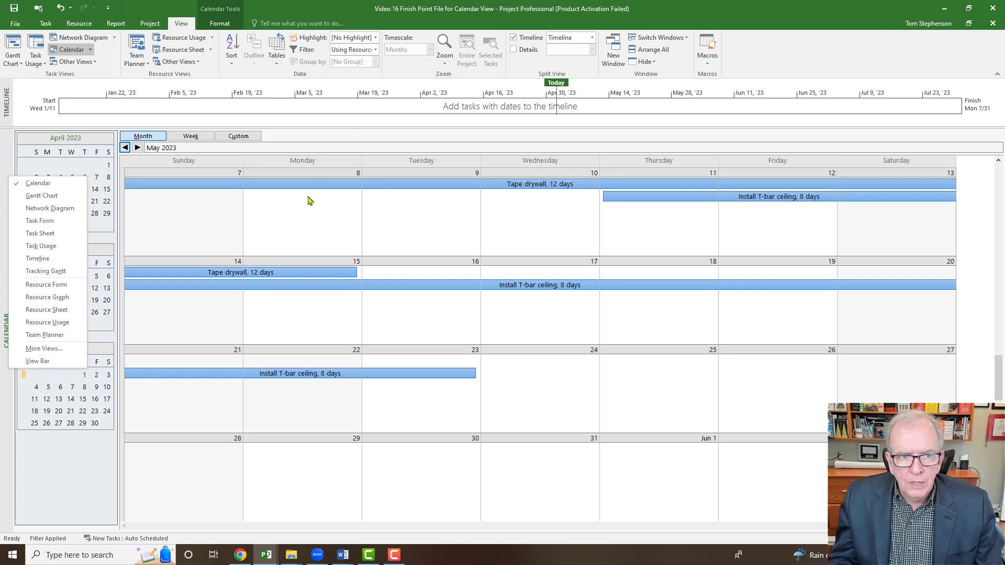
left_click(376, 50)
left_click(371, 73)
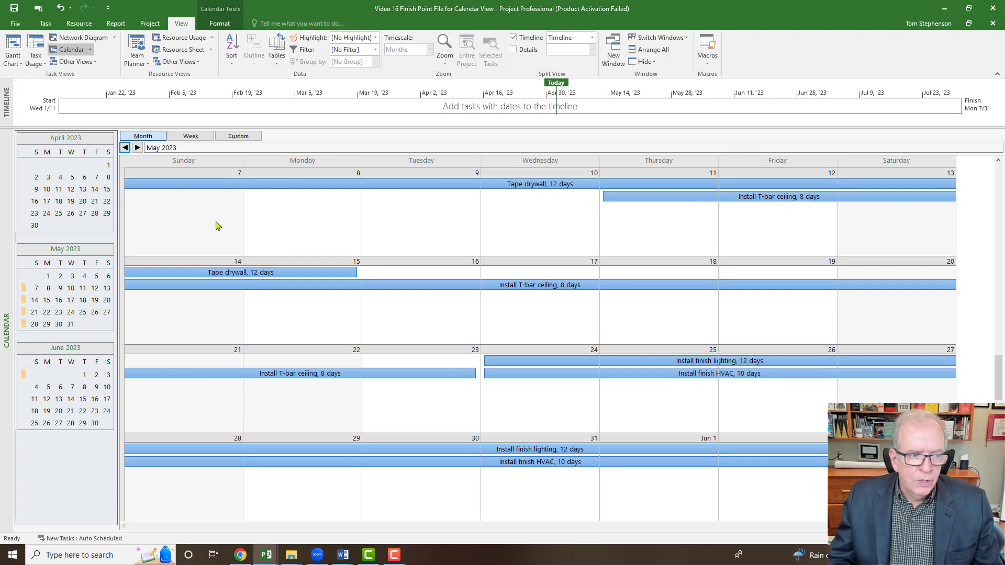
- Switch to the Gantt Chart view, then back to Calendar view
right_click(6, 205)
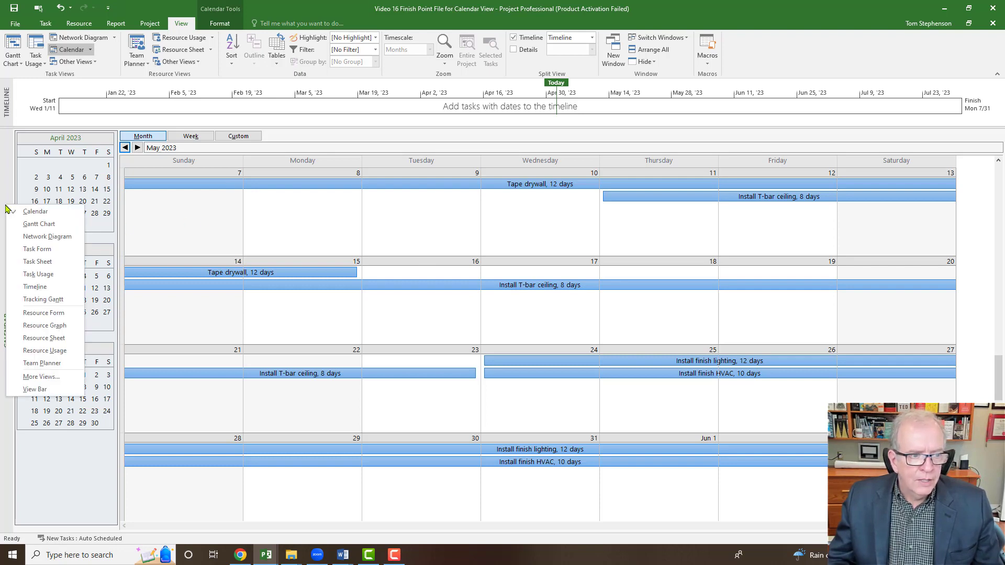
left_click(32, 224)
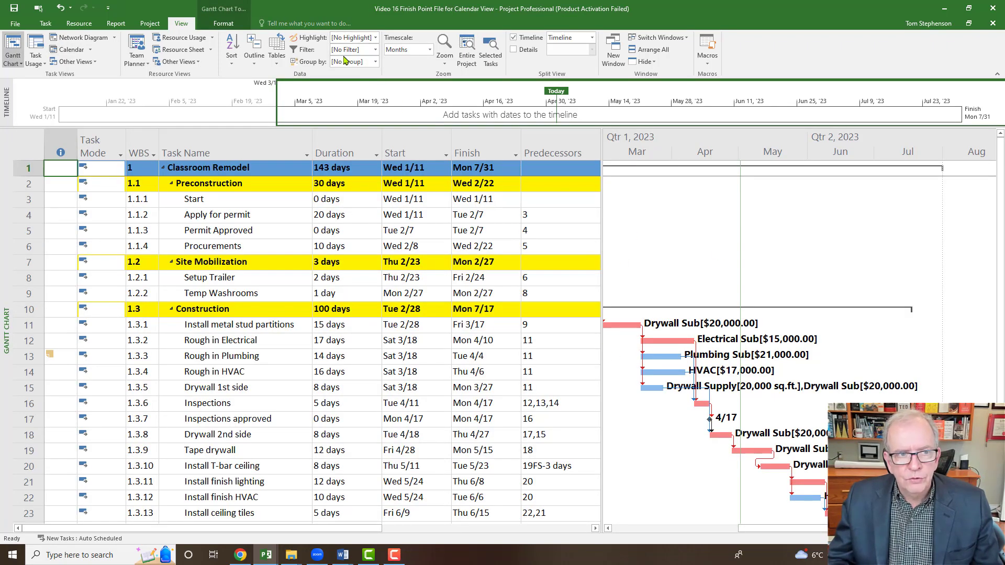
right_click(1, 205)
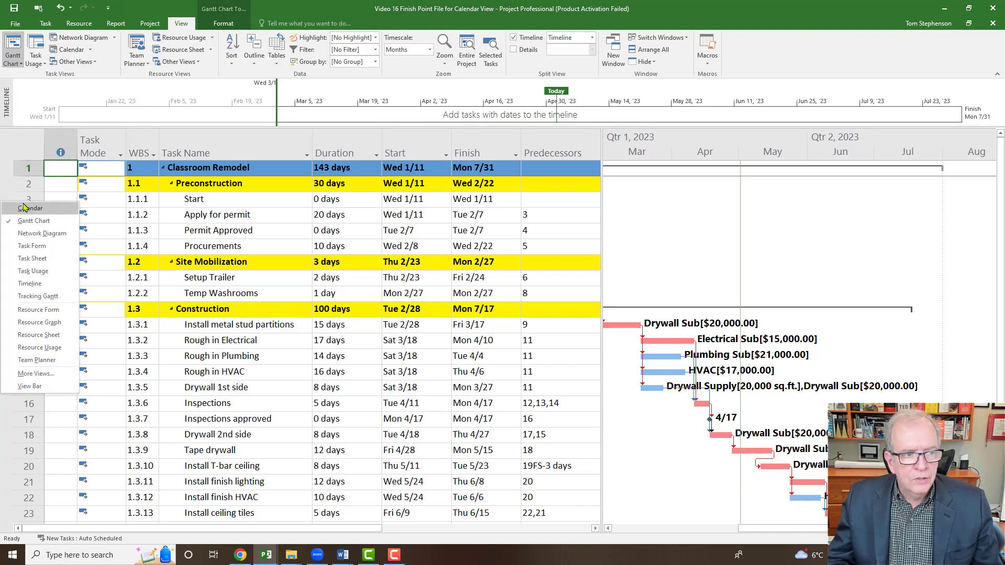
left_click(25, 208)
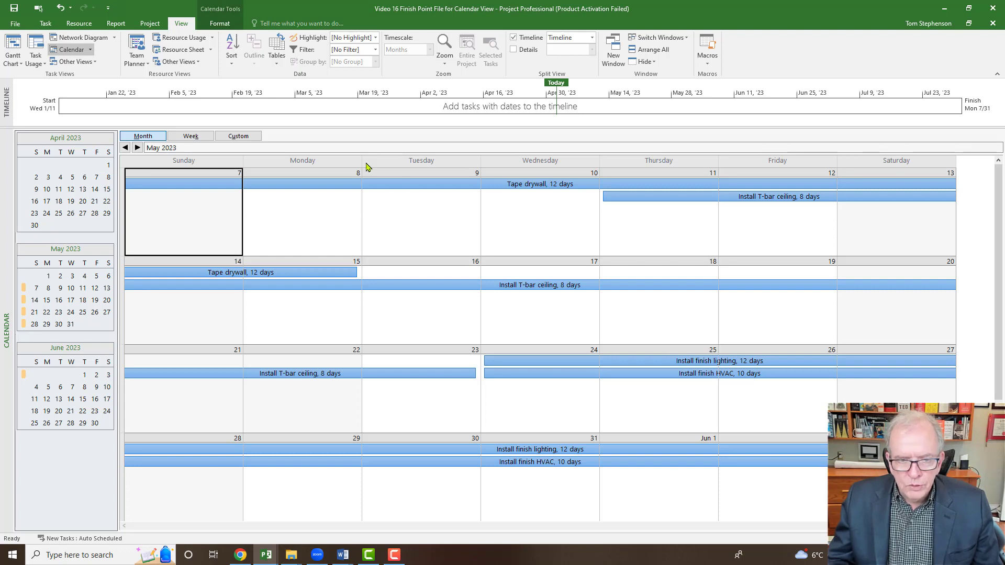
- Leave the filter list unchanged and move the calendar back to March 2023
left_click(376, 50)
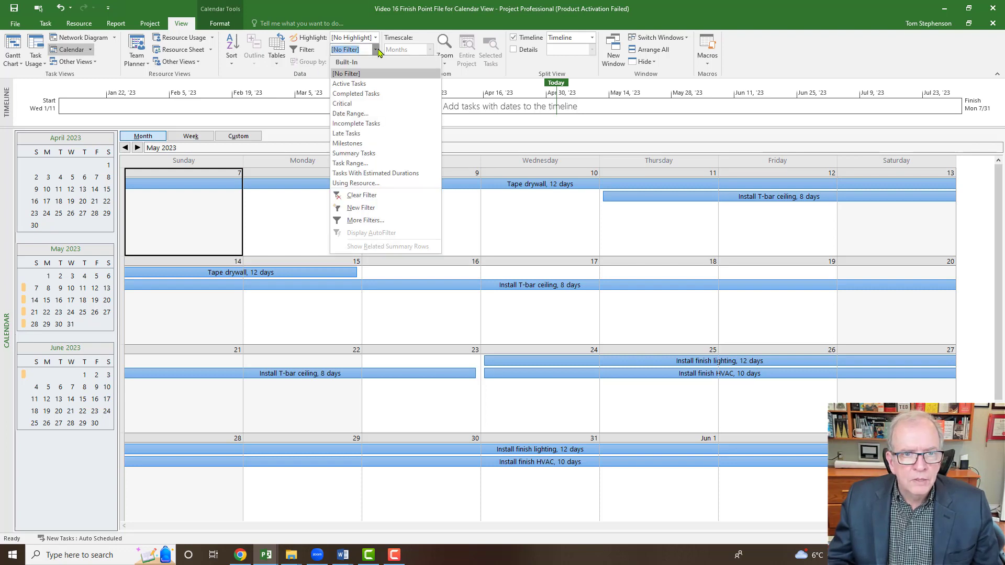
left_click(373, 79)
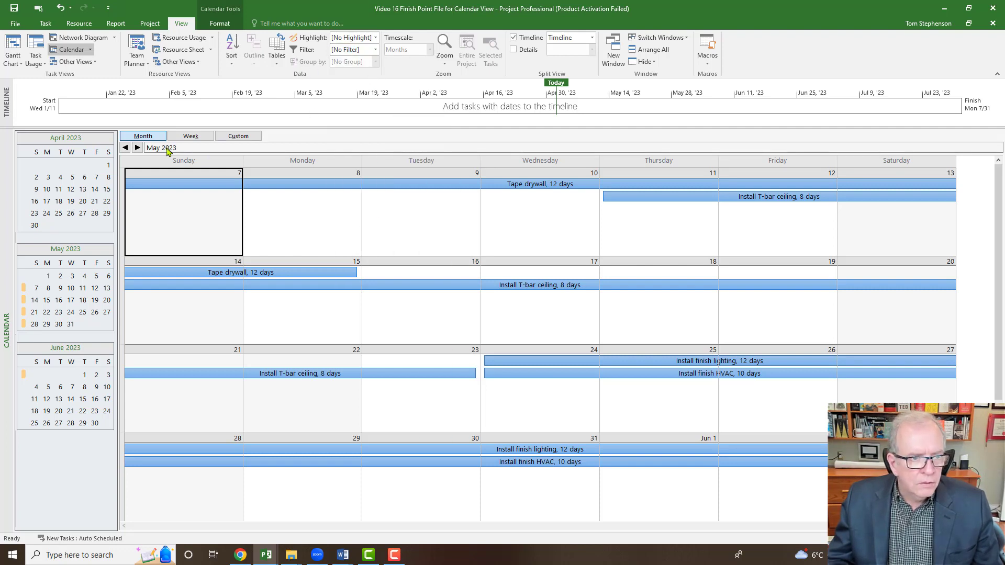
left_click(125, 148)
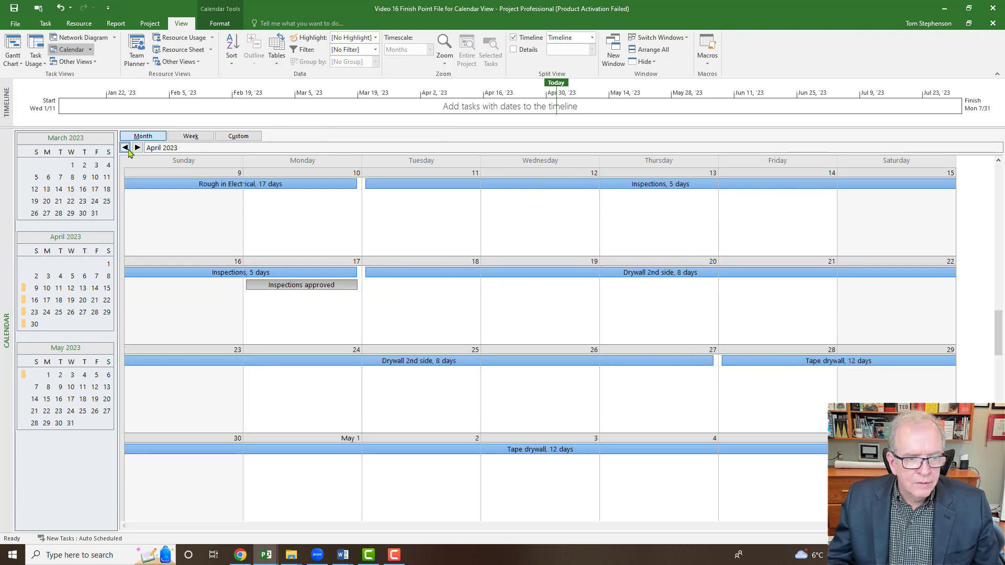
left_click(126, 148)
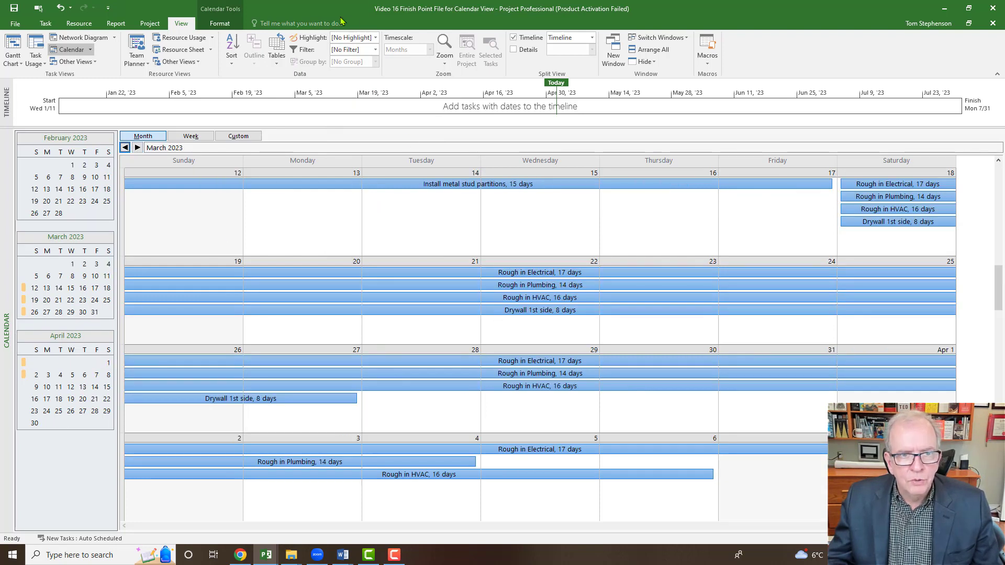
- Apply the Using Resource filter with Drywall Sub selected
left_click(376, 49)
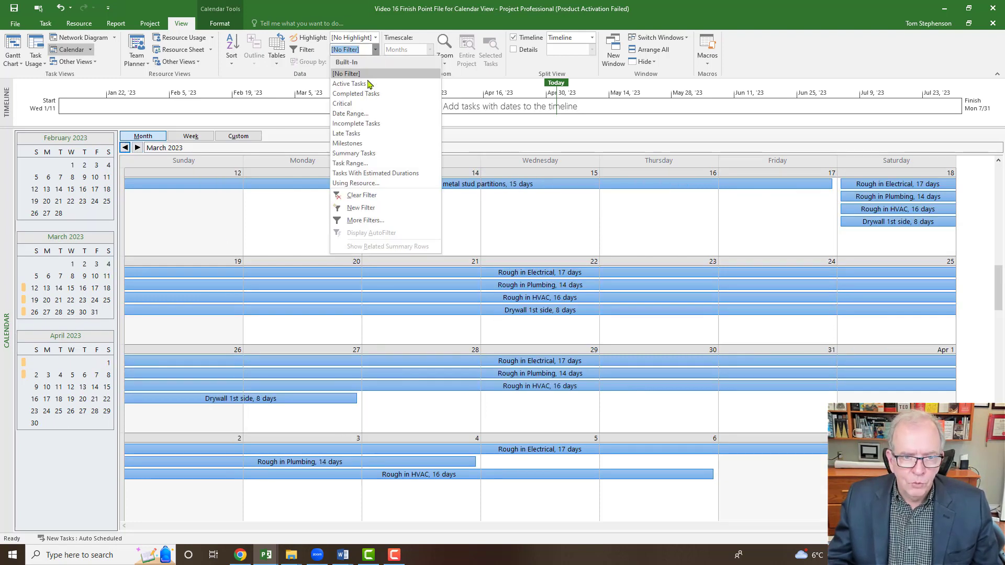
left_click(350, 184)
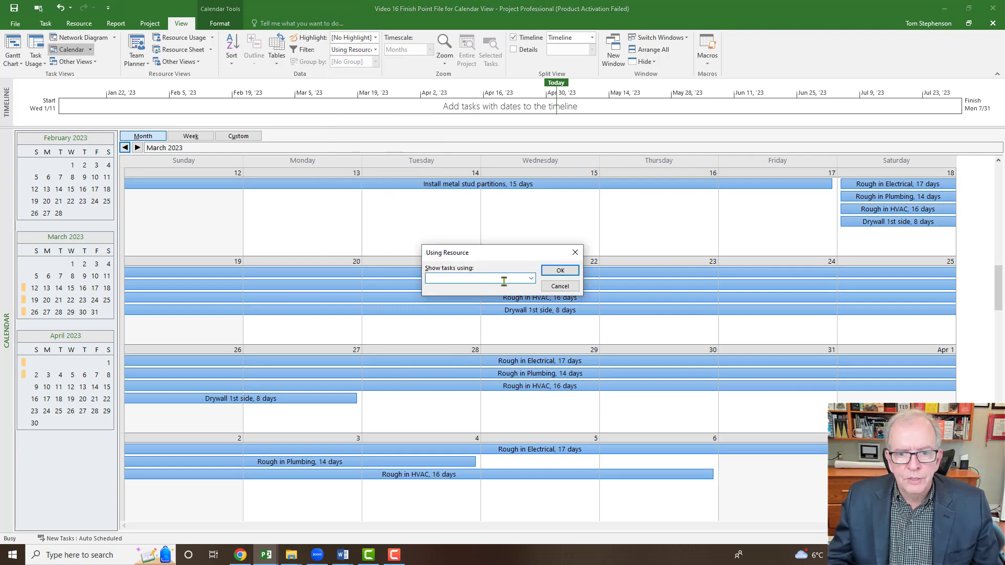
left_click(531, 279)
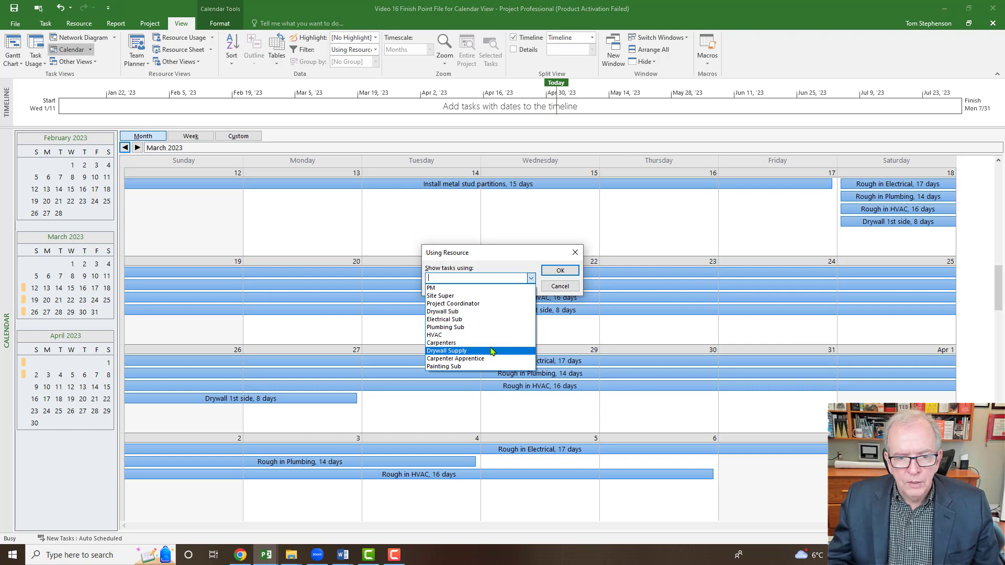
left_click(486, 312)
left_click(560, 270)
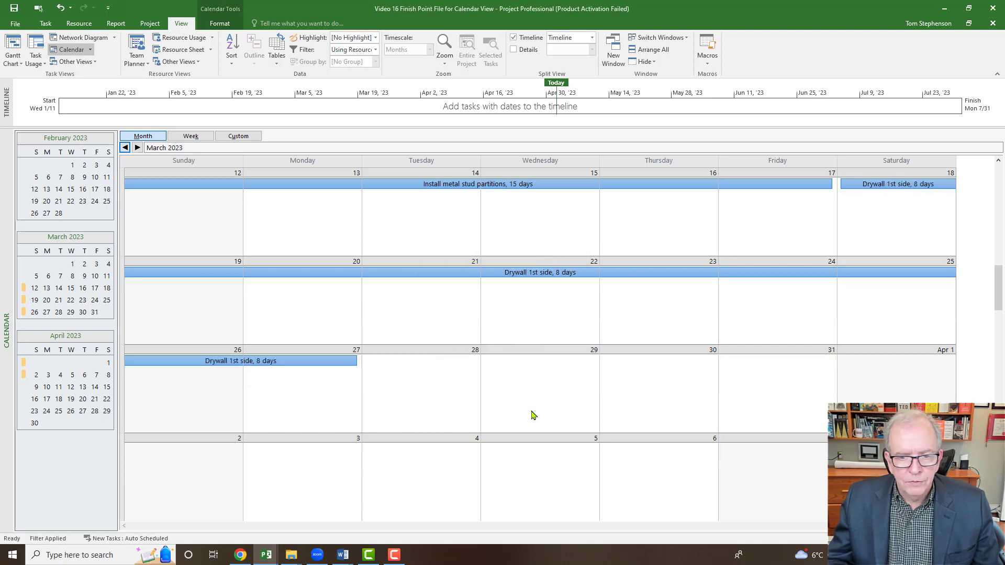
- Switch to the Gantt Chart and confirm the filter shows [No Filter] for all tasks
right_click(1, 178)
left_click(16, 199)
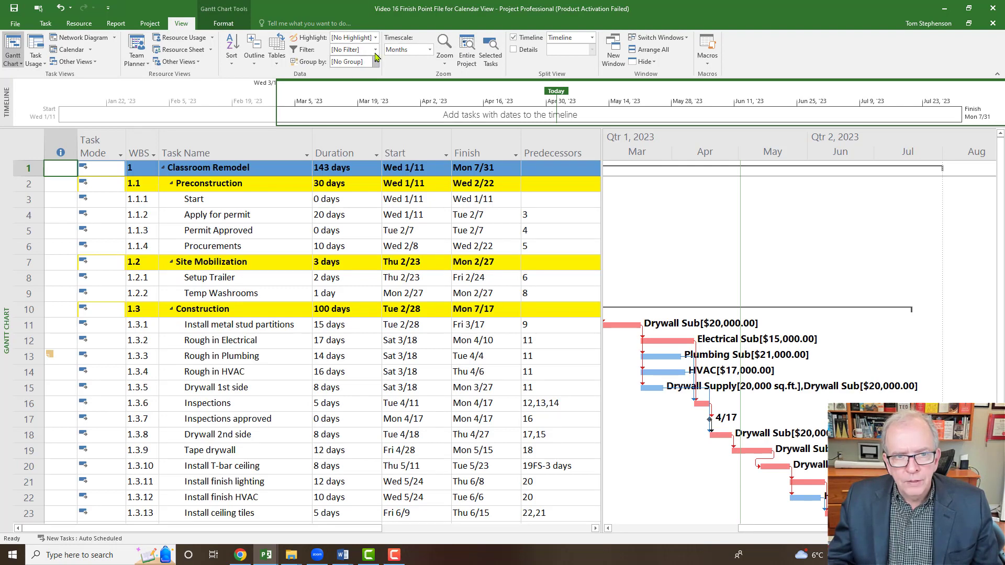
left_click(375, 49)
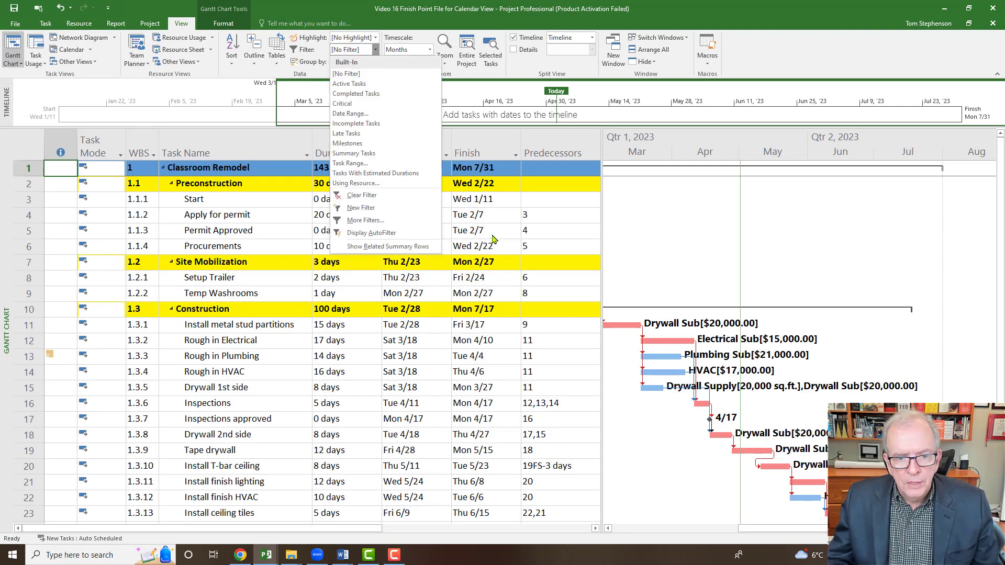
left_click(478, 224)
scroll(478, 336, "down", 4)
scroll(478, 336, "up", 4)
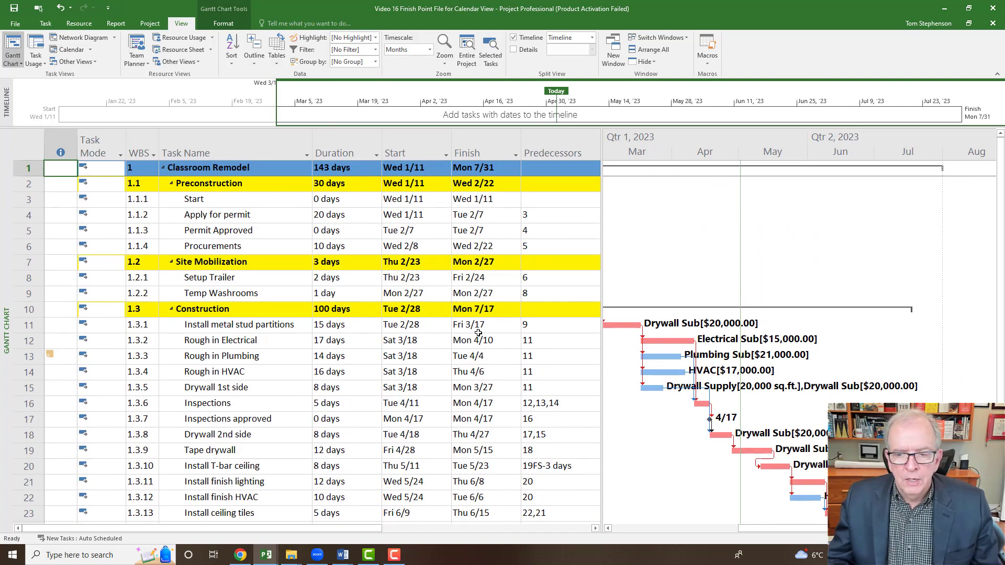